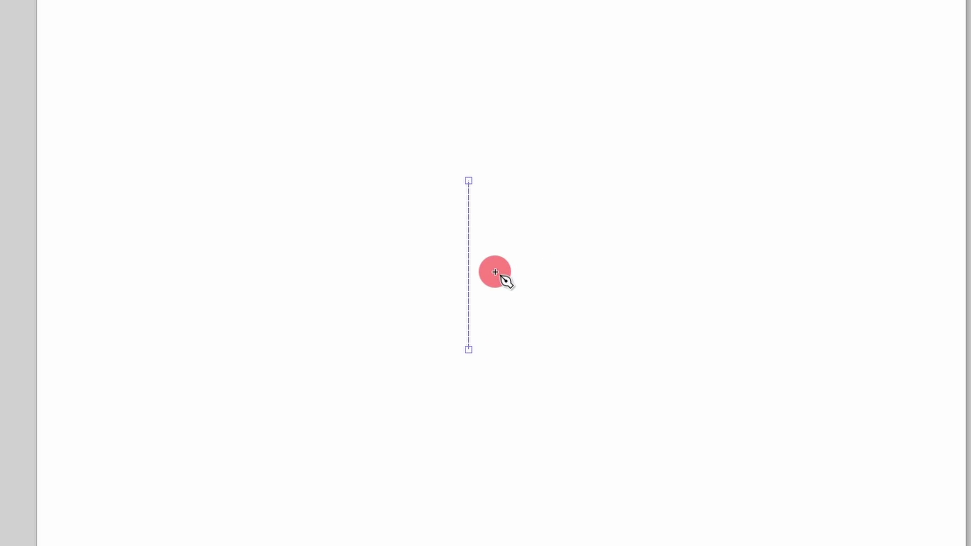
Step: Remove the line's fill and give it a flat black stroke
left_click(0, 0)
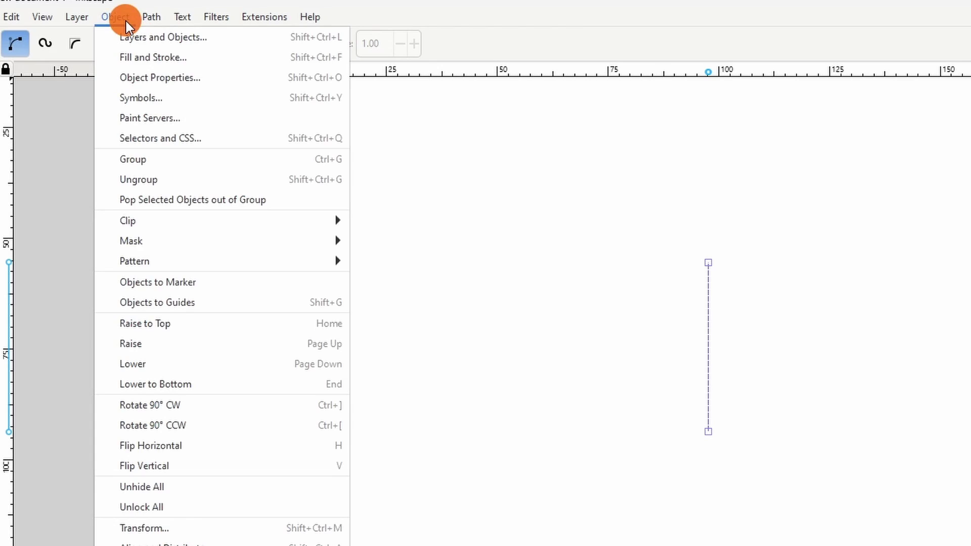
left_click(155, 58)
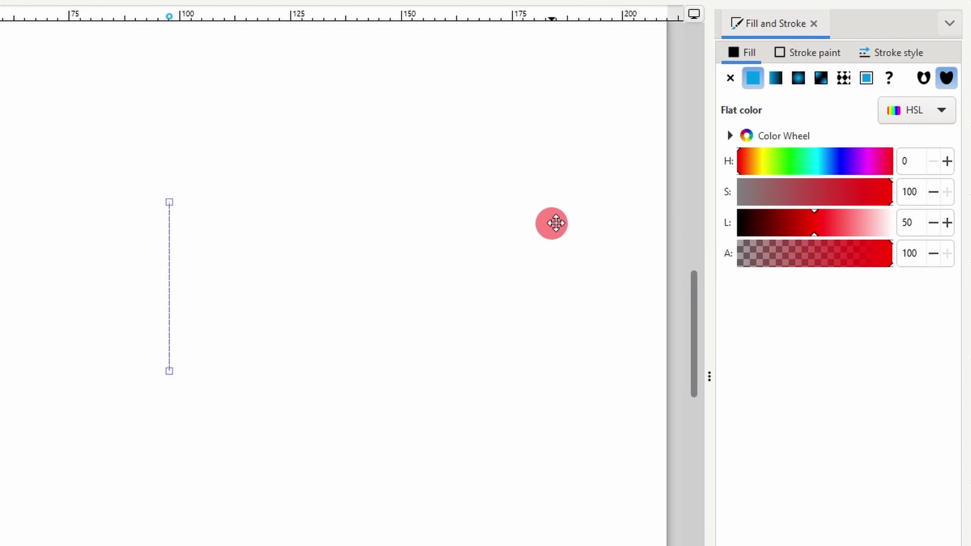
left_click_drag(556, 223, 700, 214)
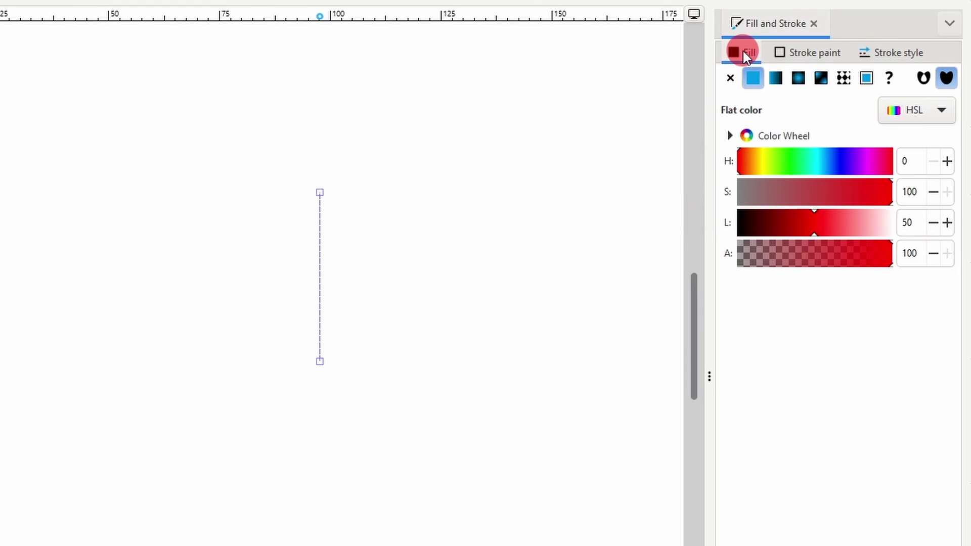
left_click(732, 78)
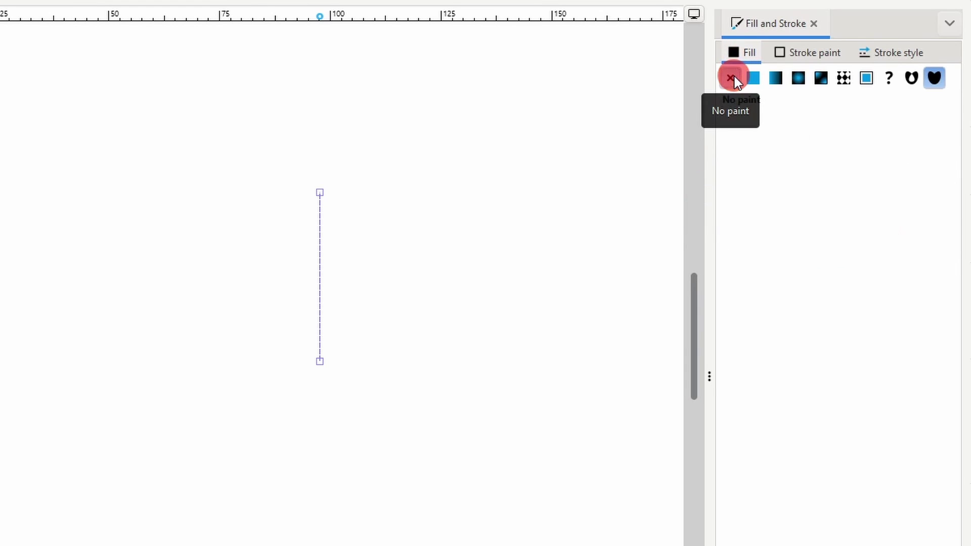
left_click(787, 57)
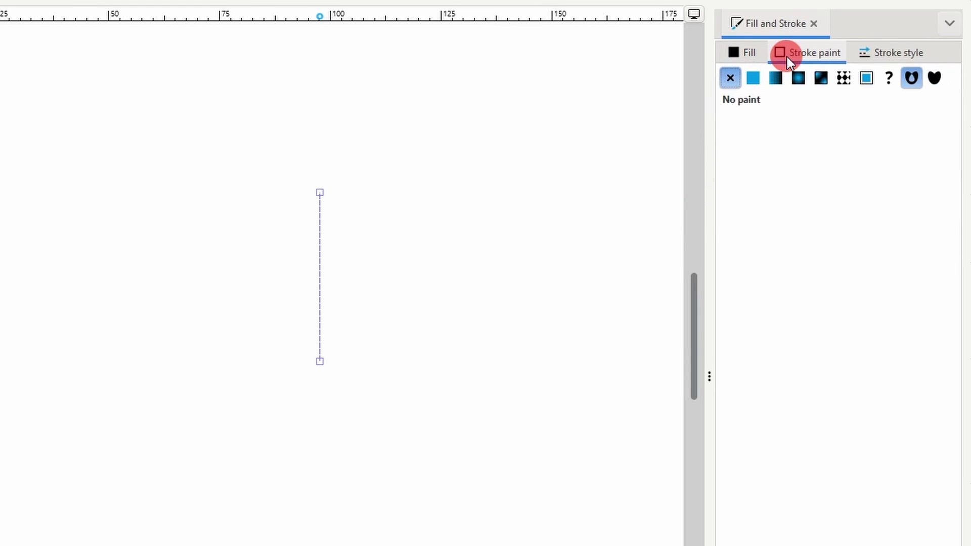
left_click(753, 78)
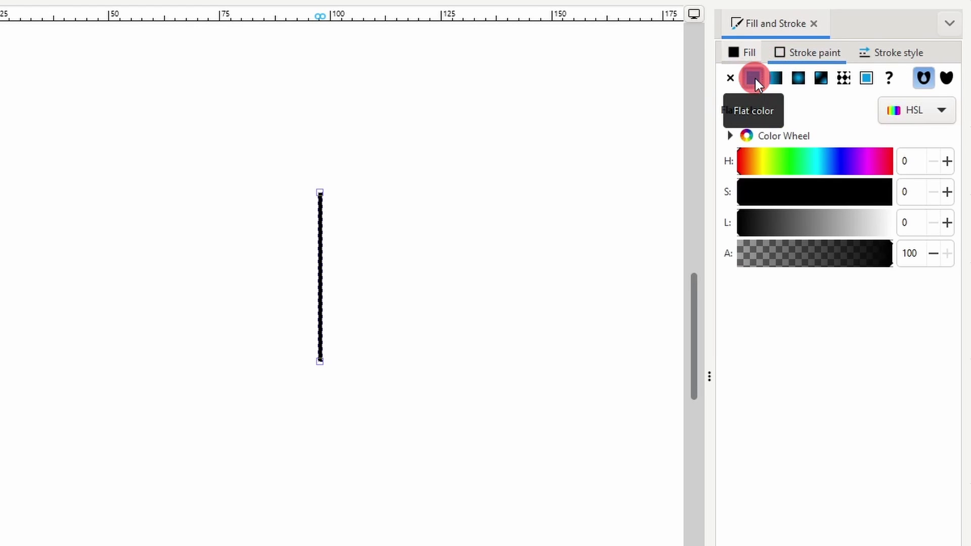
left_click(806, 165)
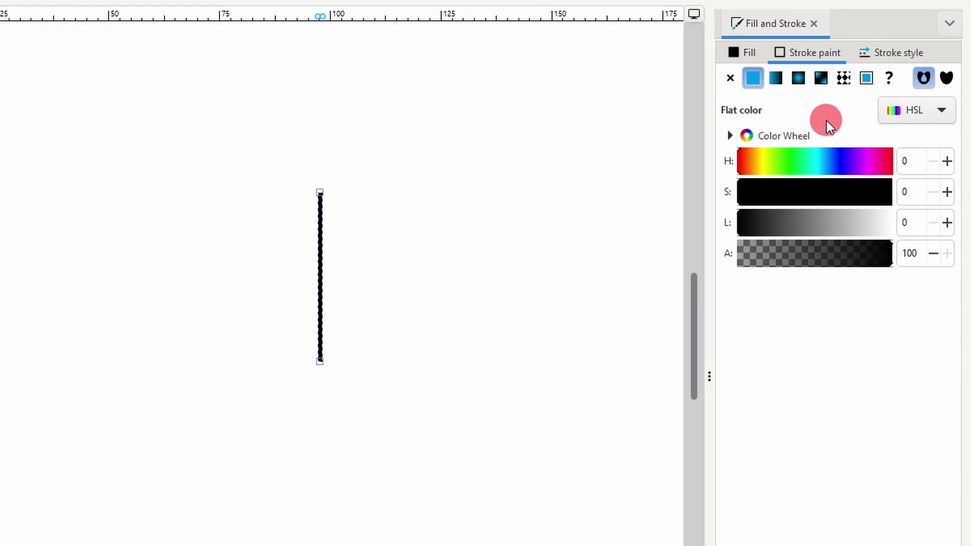
Step: Set the stroke width to 10 mm with round caps and about 52% opacity
left_click(867, 50)
triple_click(801, 82)
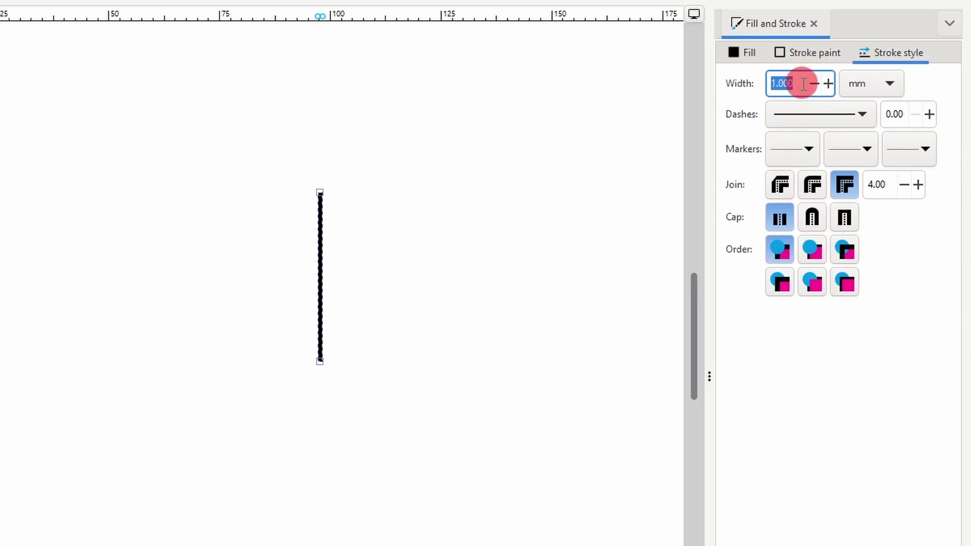
type("10")
key("Return")
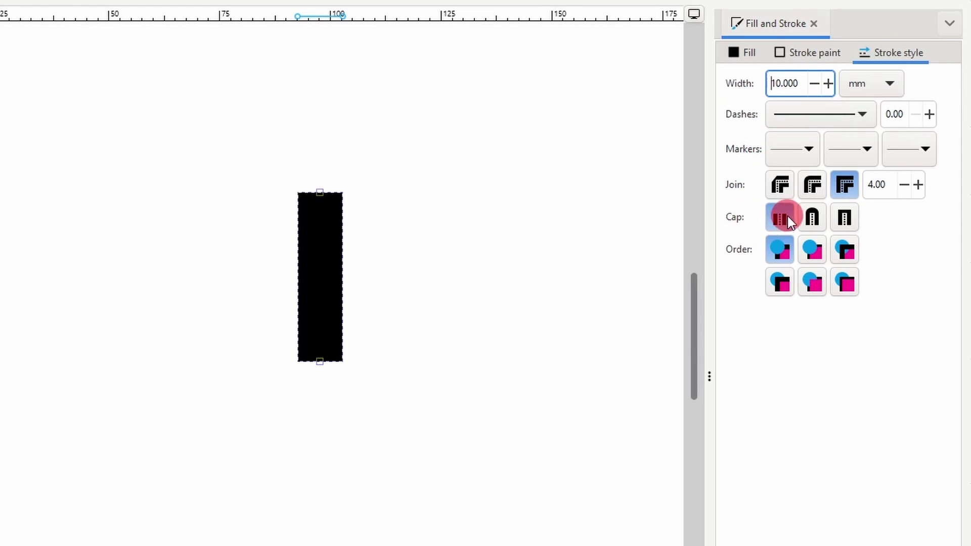
left_click(805, 217)
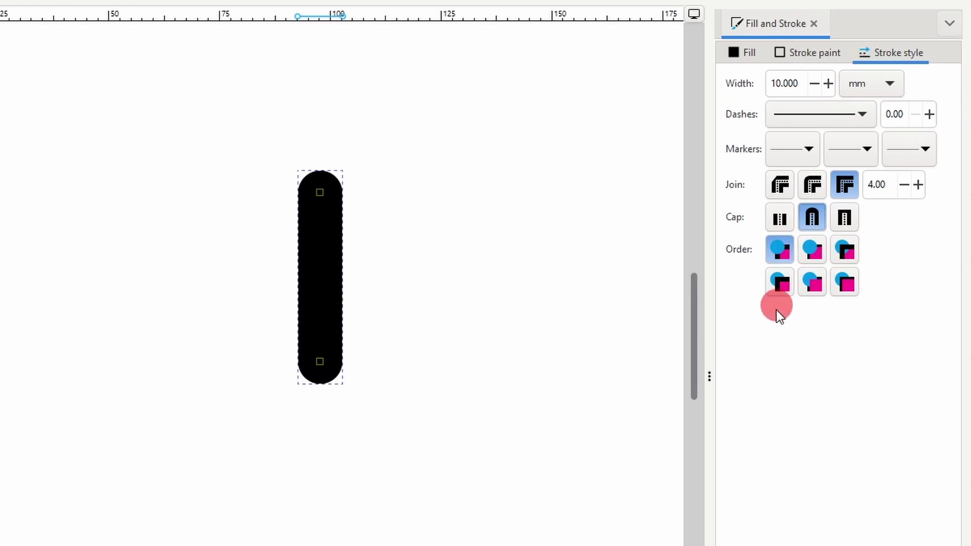
left_click_drag(828, 521, 812, 520)
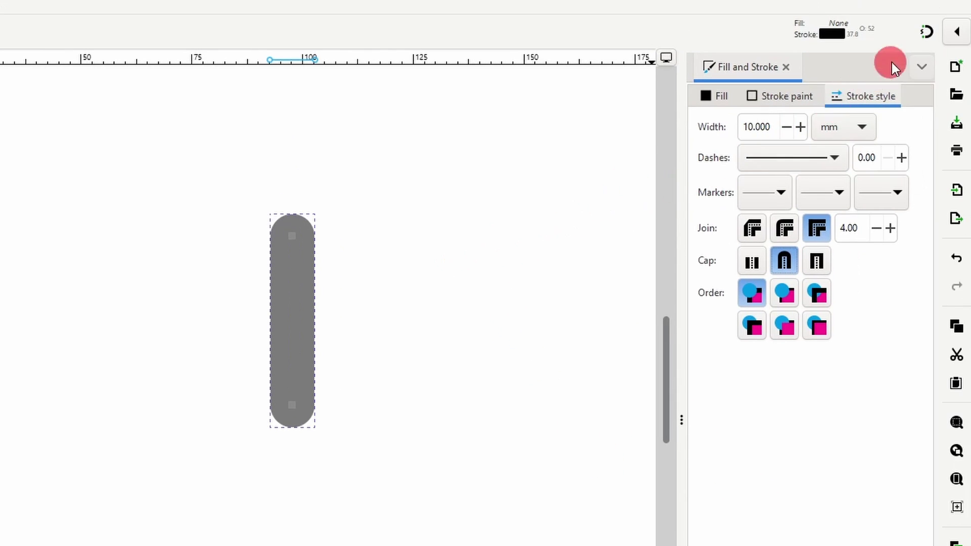
Step: Toggle canvas snapping before drawing the ring
left_click(921, 30)
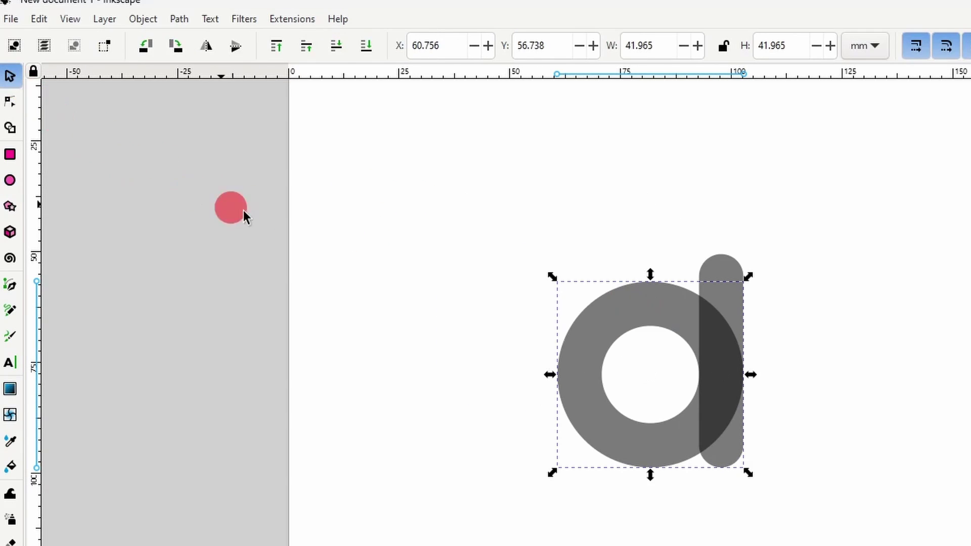
Step: Select the ring and bar together and apply Path > Stroke to Path
left_click_drag(499, 205, 809, 511)
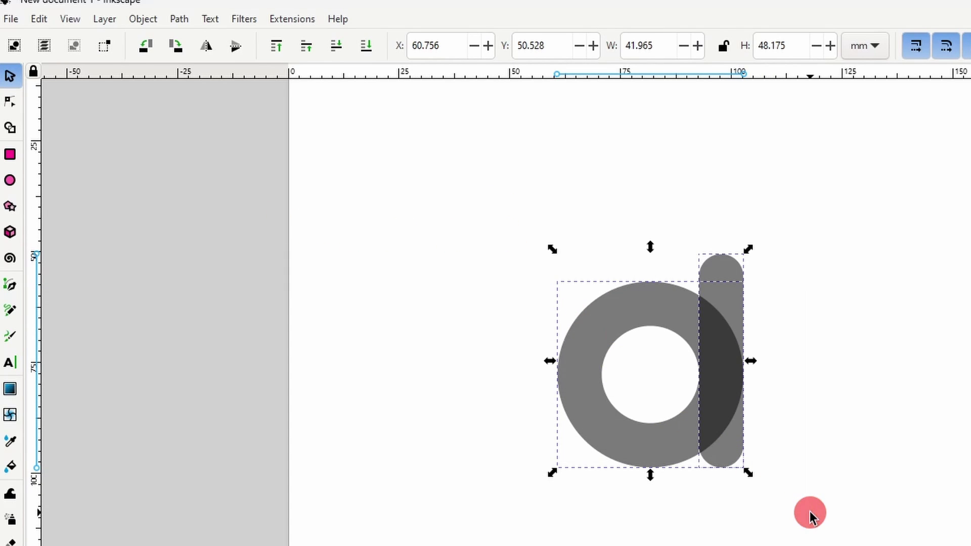
left_click(180, 18)
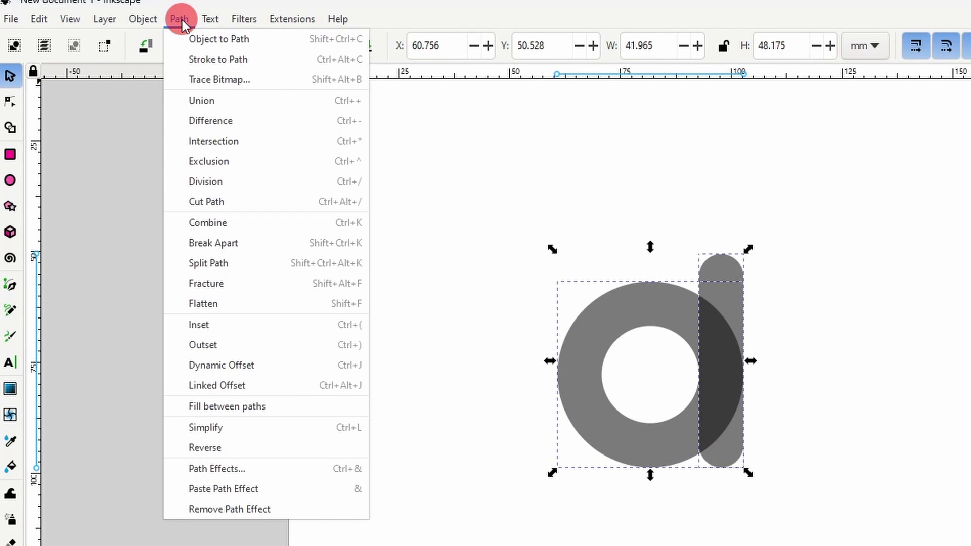
left_click(249, 62)
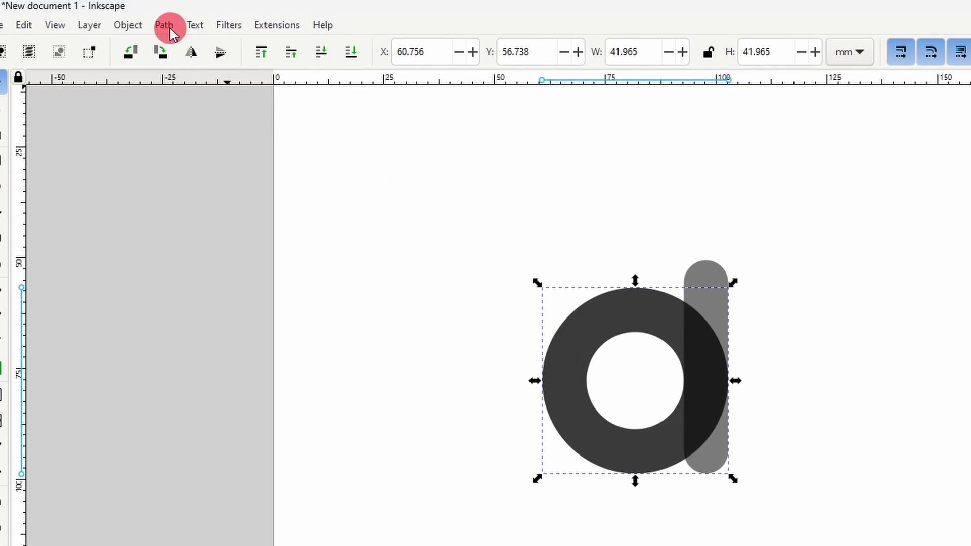
Step: Break the ring apart, union the shapes, and shrink the duplicate disc proportionally upward
left_click(166, 26)
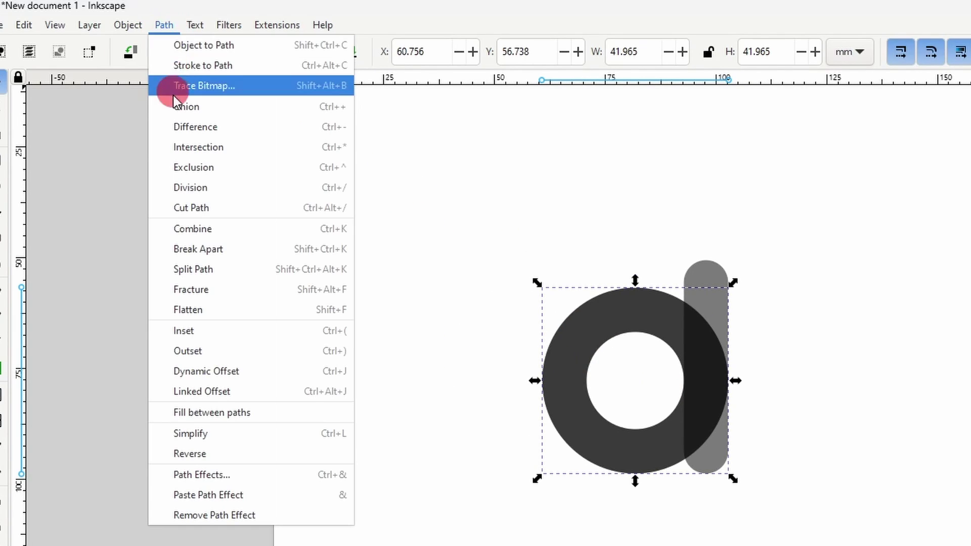
left_click(218, 249)
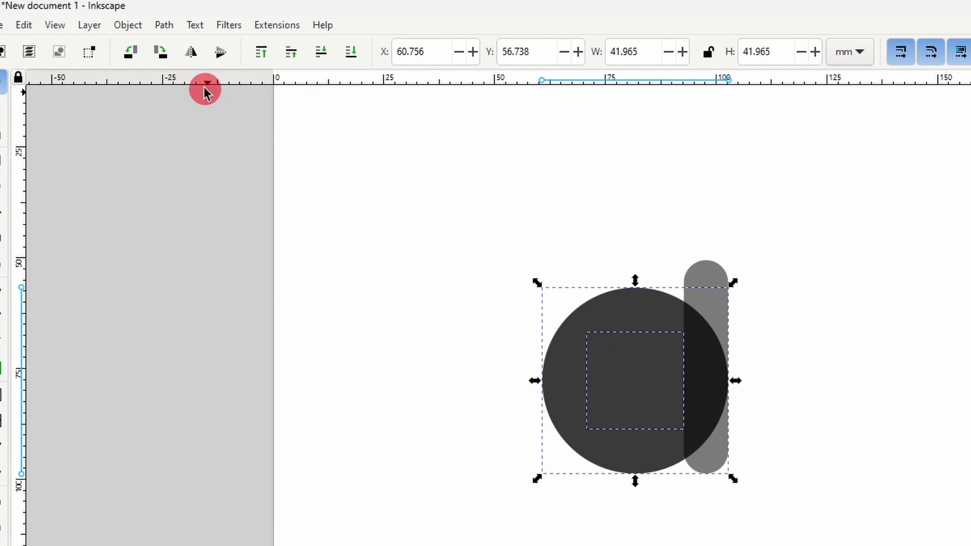
left_click(165, 25)
left_click(207, 106)
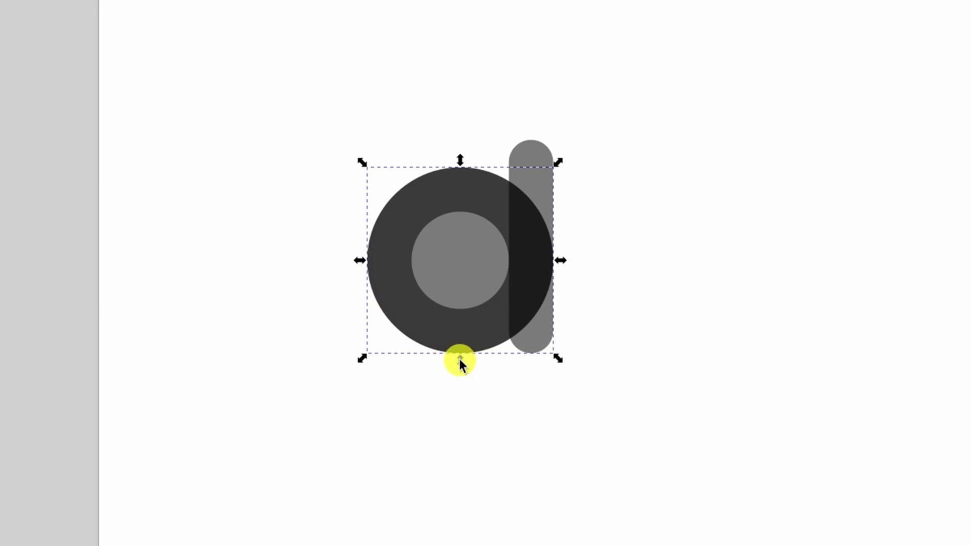
left_click_drag(459, 359, 467, 308)
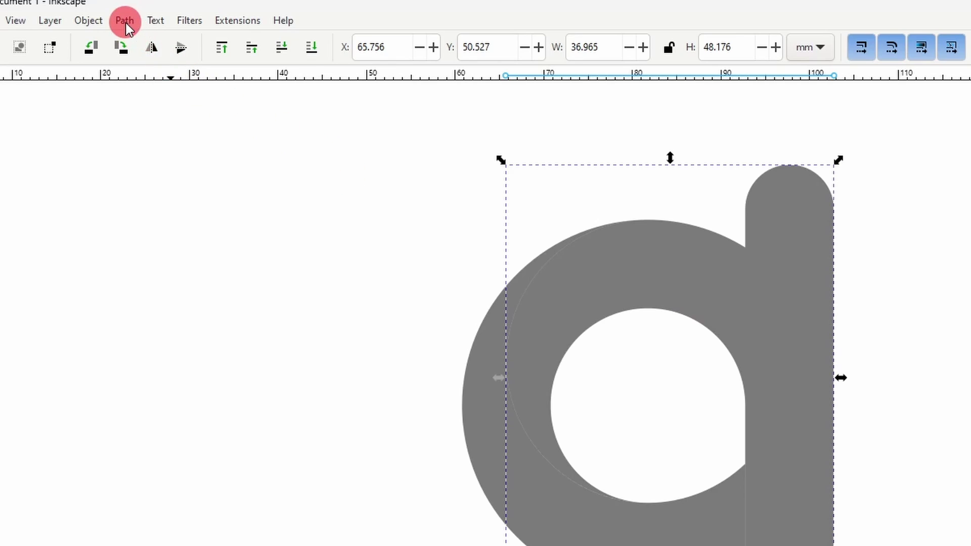
Step: Add an Offset path effect of -0.2 mm to the letter shape
left_click(125, 23)
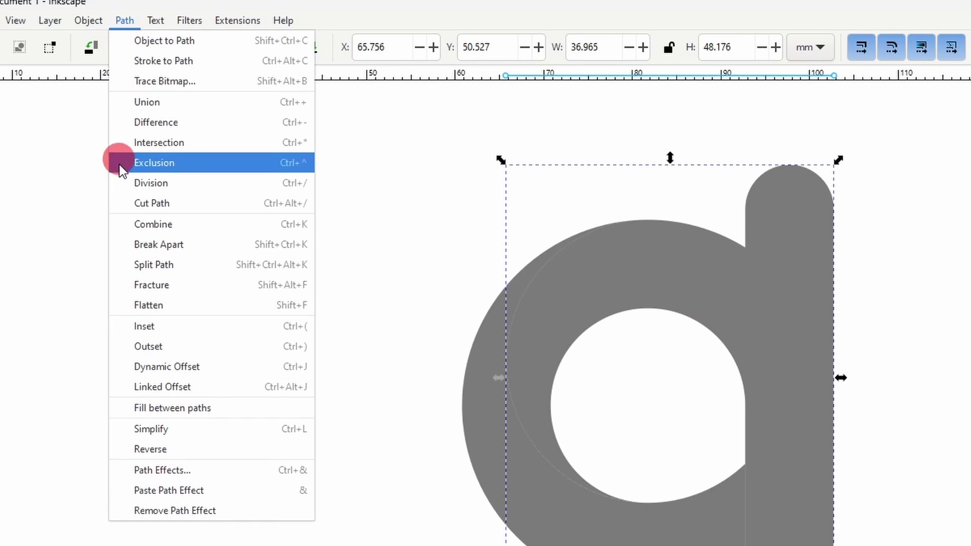
left_click(202, 472)
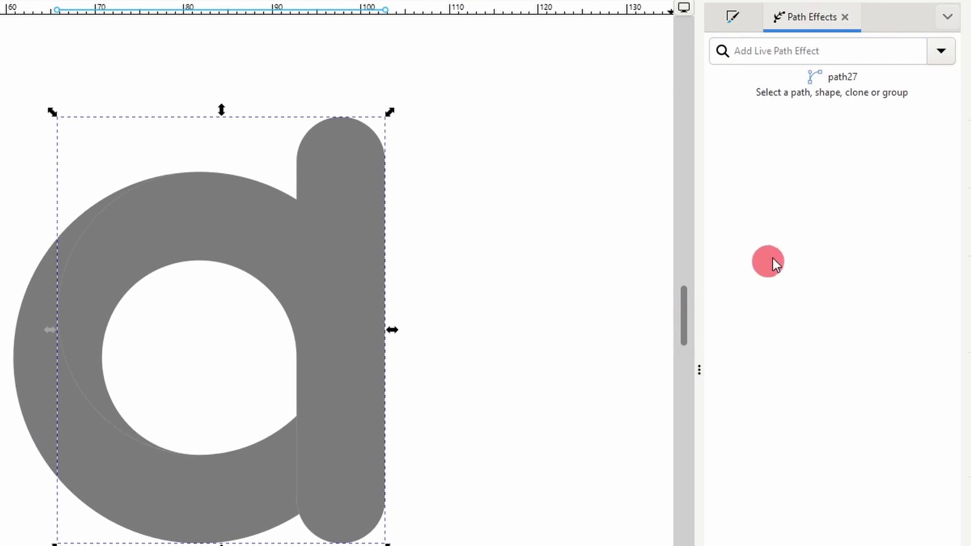
left_click(939, 52)
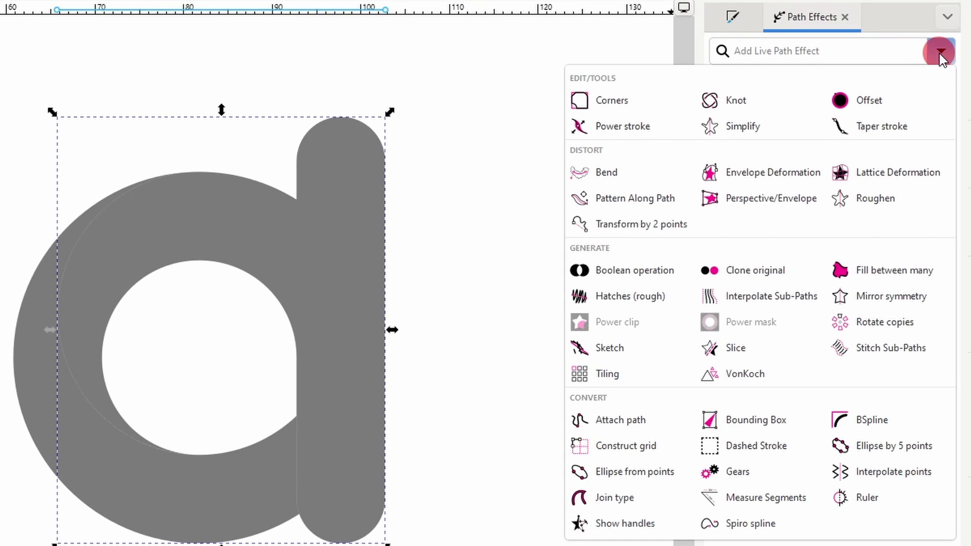
left_click(879, 101)
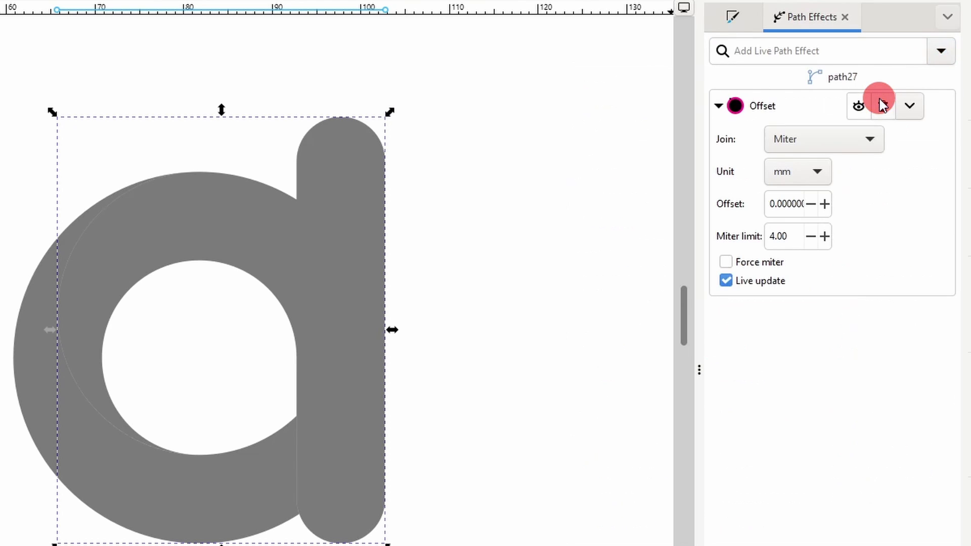
left_click(797, 204)
type("-0.2")
key("Return")
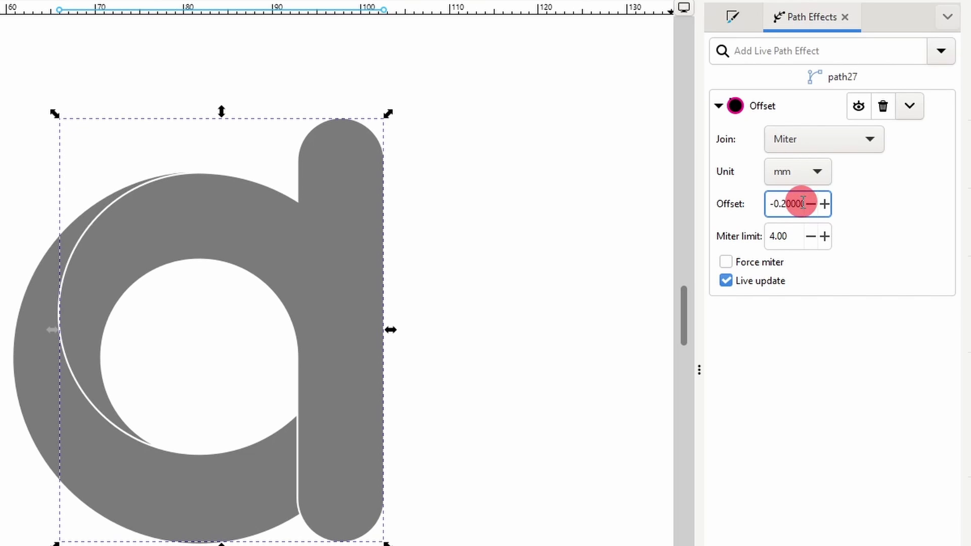
scroll(803, 203, "down", 1)
scroll(803, 204, "down", 1)
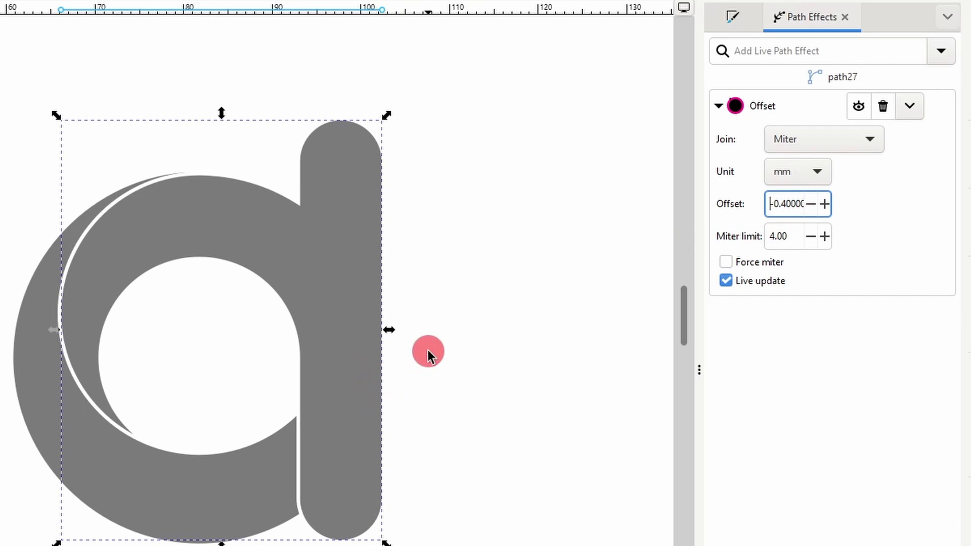
Step: Give the bowl its own Offset path effect of -0.4 mm
left_click(114, 461)
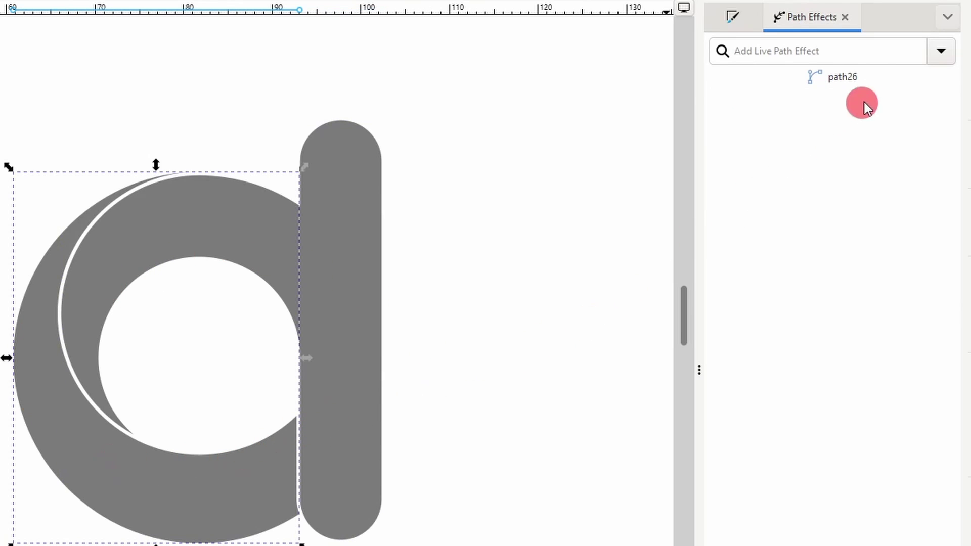
left_click(935, 51)
left_click(888, 96)
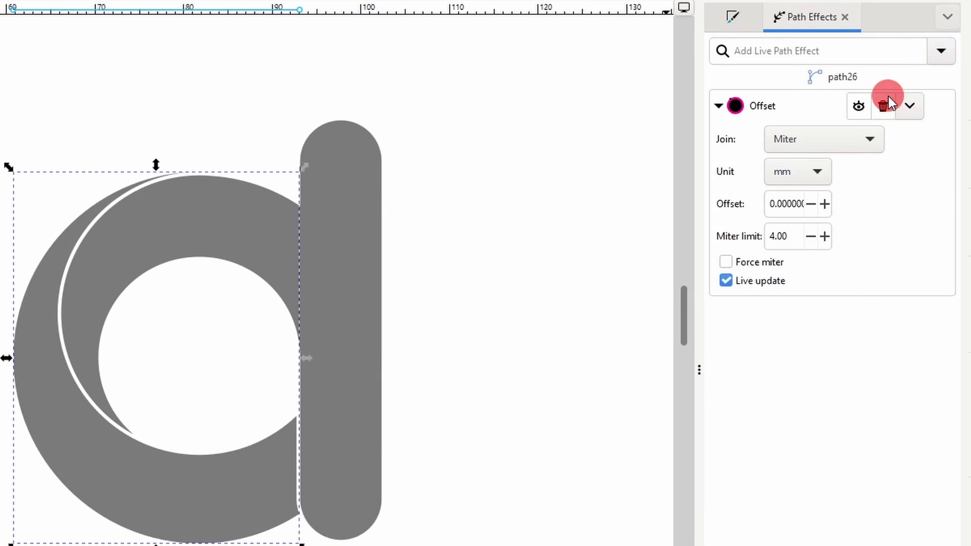
double_click(796, 204)
type("-0.4")
key("Return")
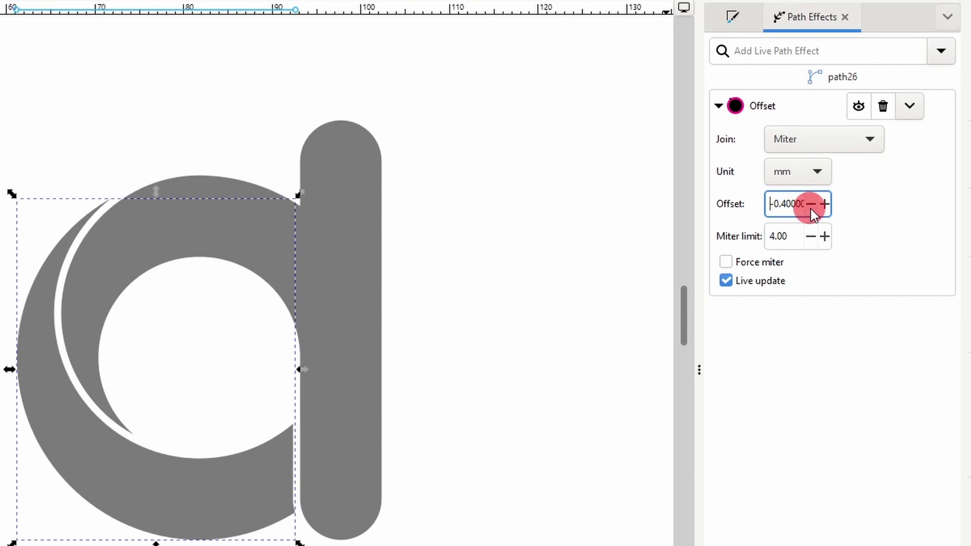
key("F12")
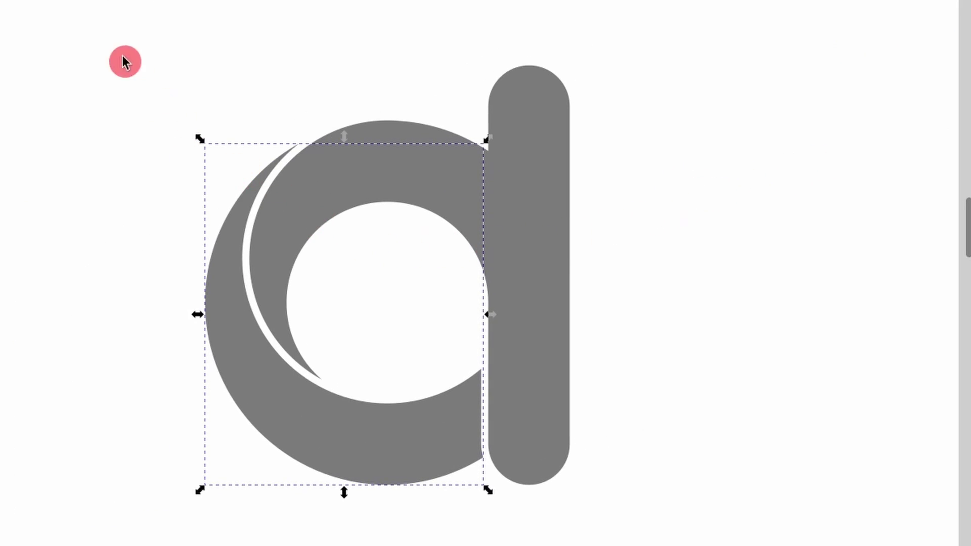
Step: Select the bowl and bar and convert them with Object to Path
left_click_drag(107, 2, 672, 537)
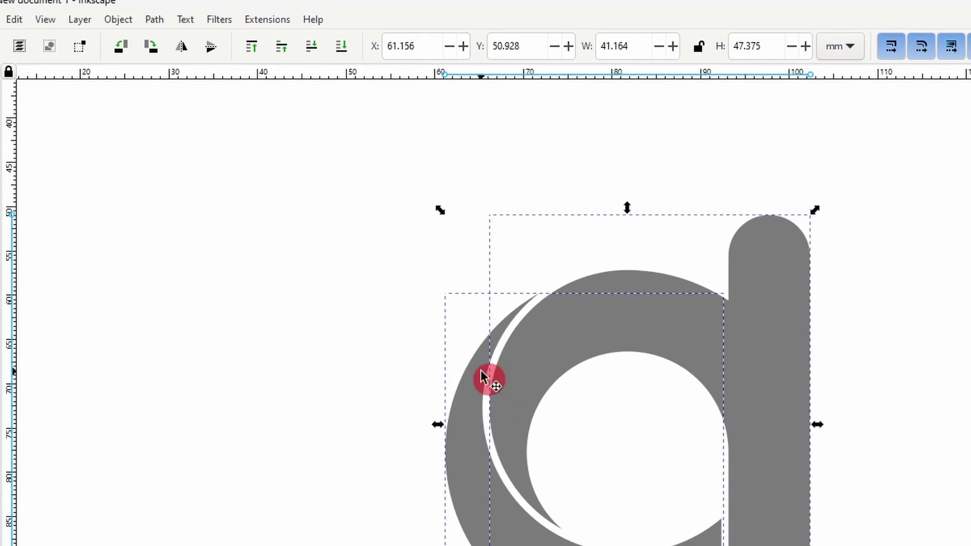
left_click(158, 20)
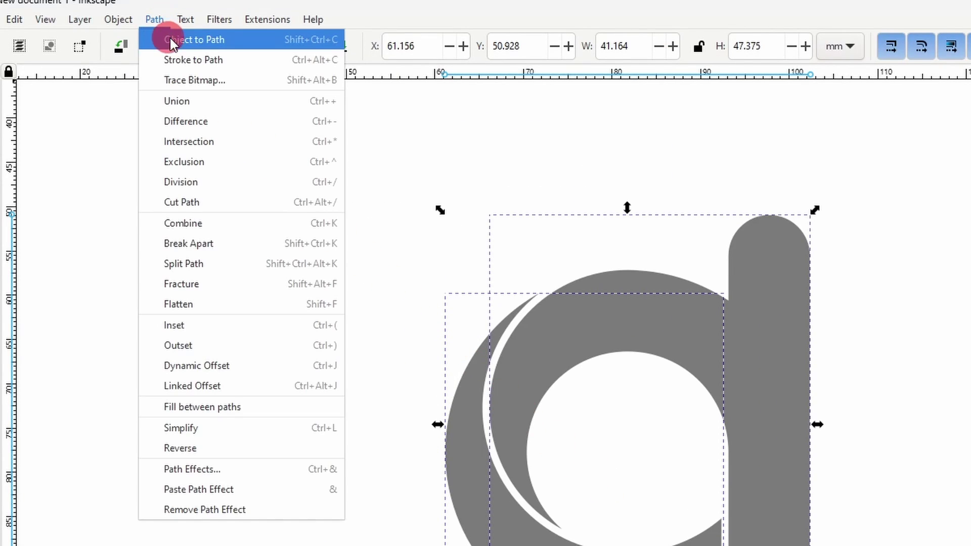
left_click(206, 37)
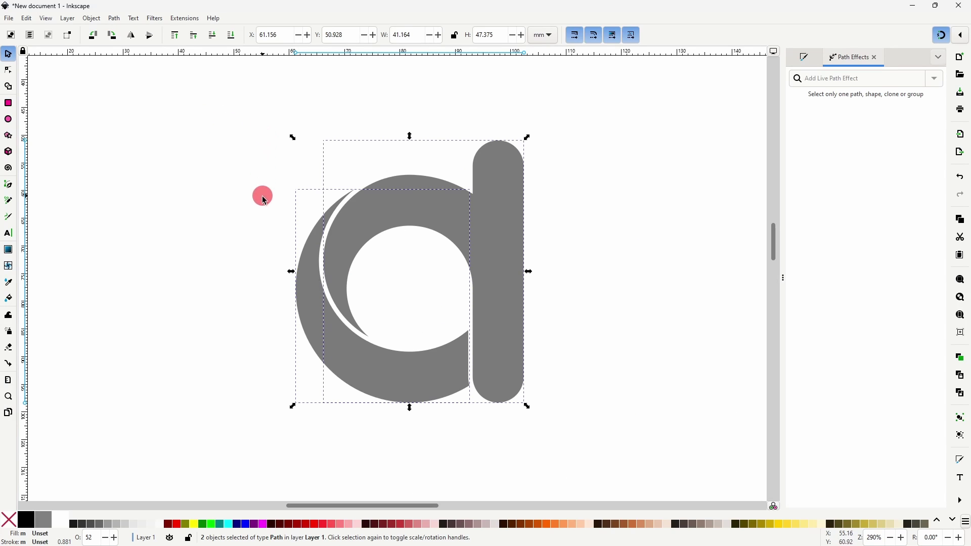
Step: Set the bowl's outer crescent to 100% opacity
left_click(262, 207)
left_click(322, 335)
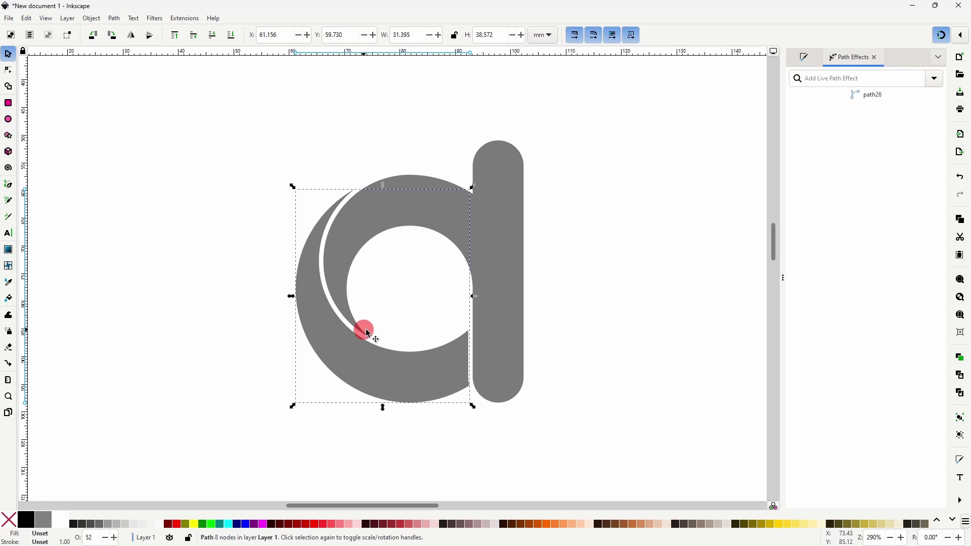
left_click(800, 58)
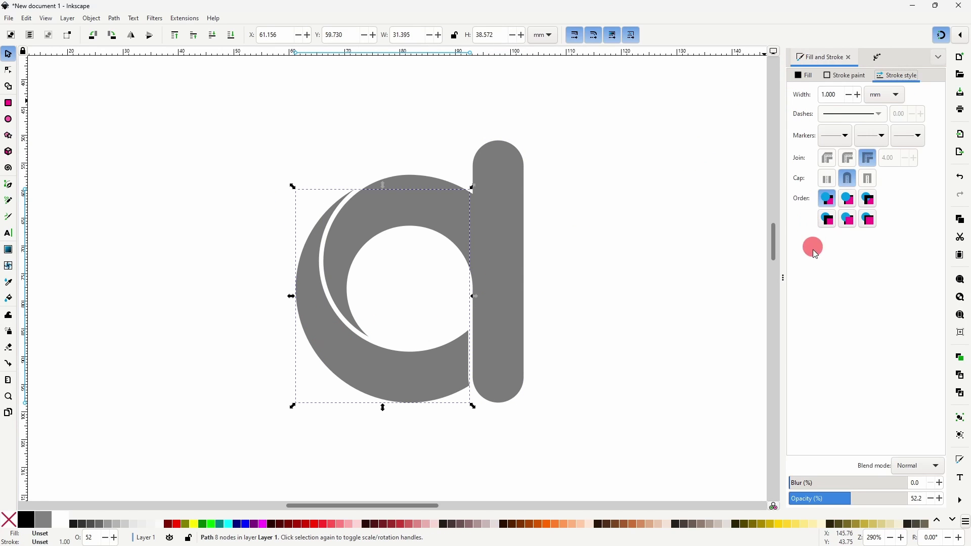
left_click_drag(850, 498, 918, 502)
Step: Fill the crescent with a linear gradient whose start stop is blue
left_click(806, 76)
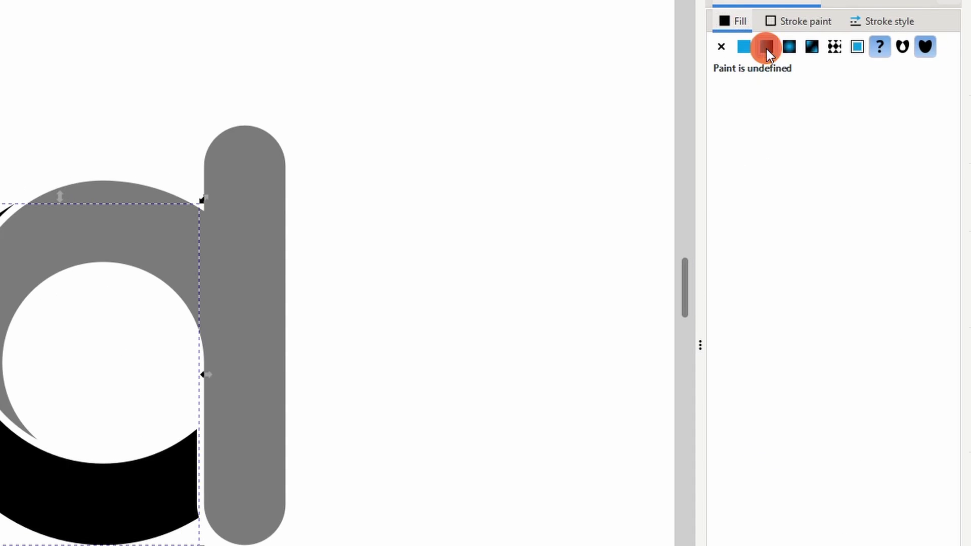
left_click(766, 47)
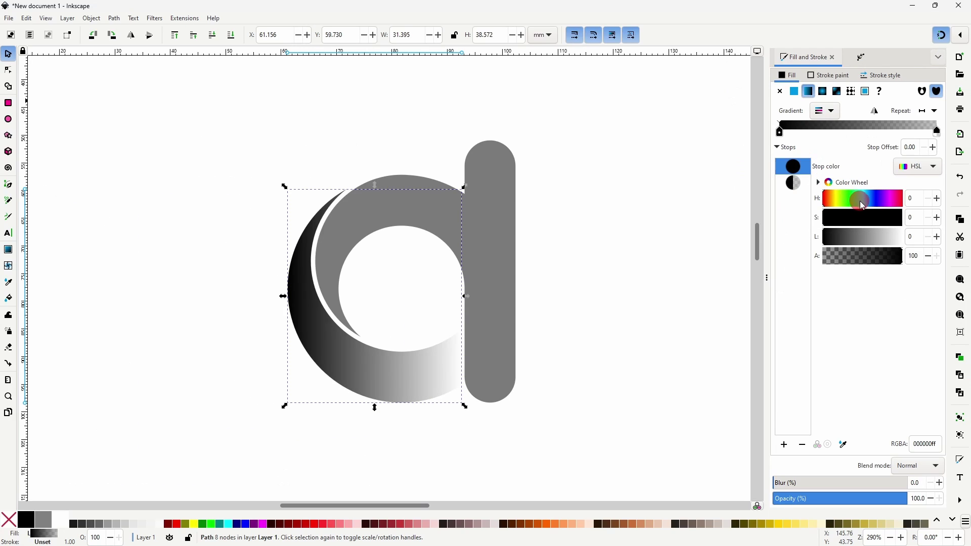
mouse_move(860, 201)
left_mouse_down()
mouse_move(872, 203)
mouse_move(866, 218)
mouse_move(882, 219)
mouse_move(873, 238)
left_mouse_up()
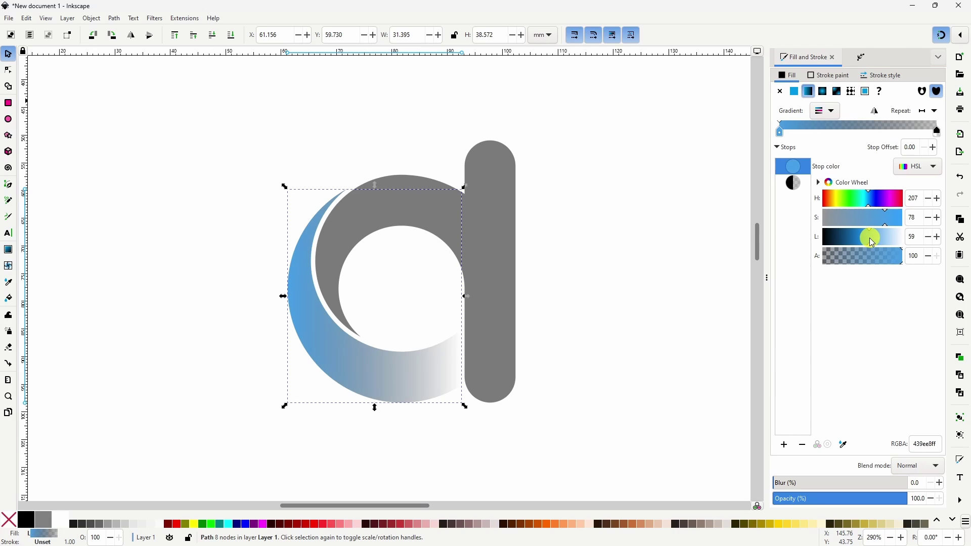
left_click(869, 239)
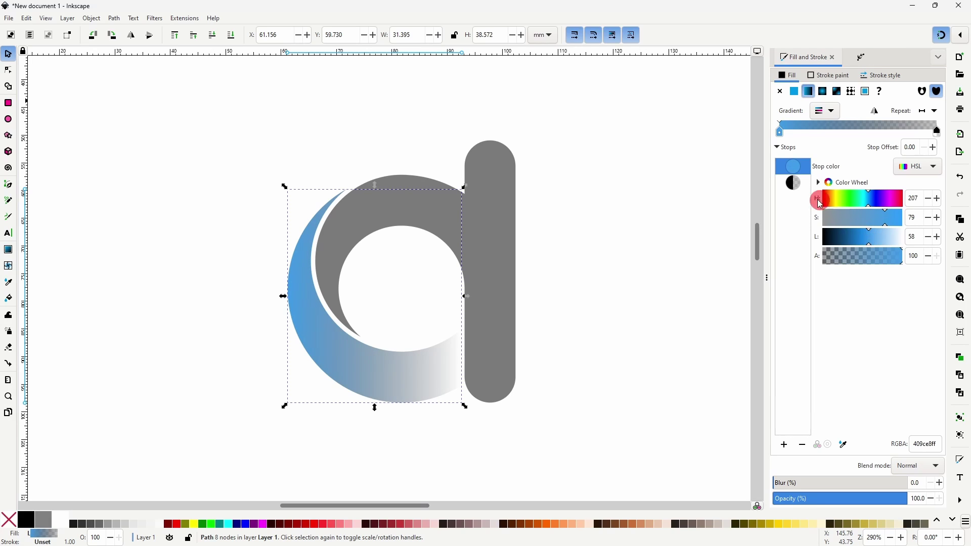
Step: Make the gradient's end stop fully opaque and purple
left_click(797, 186)
left_click_drag(821, 254, 910, 264)
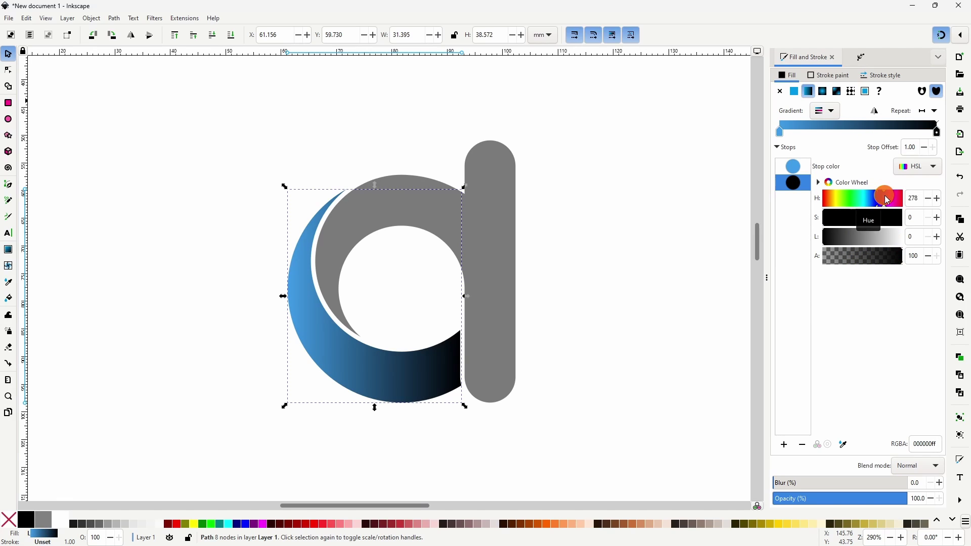
left_click(879, 221)
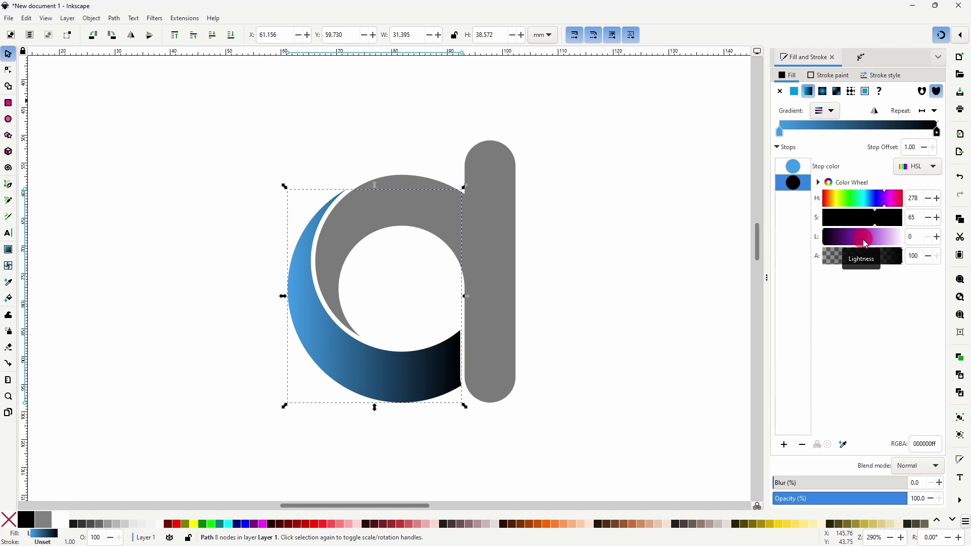
left_click_drag(862, 240, 872, 240)
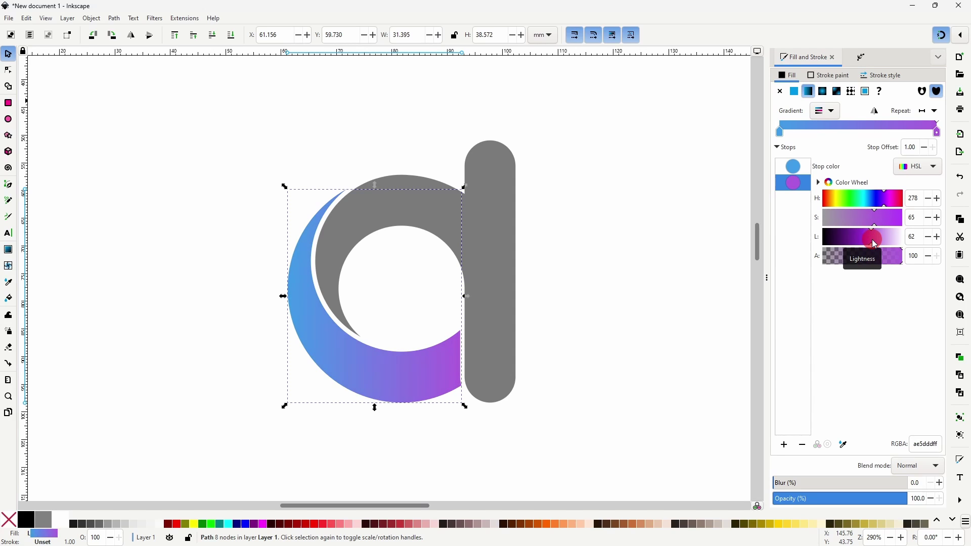
left_click(500, 208)
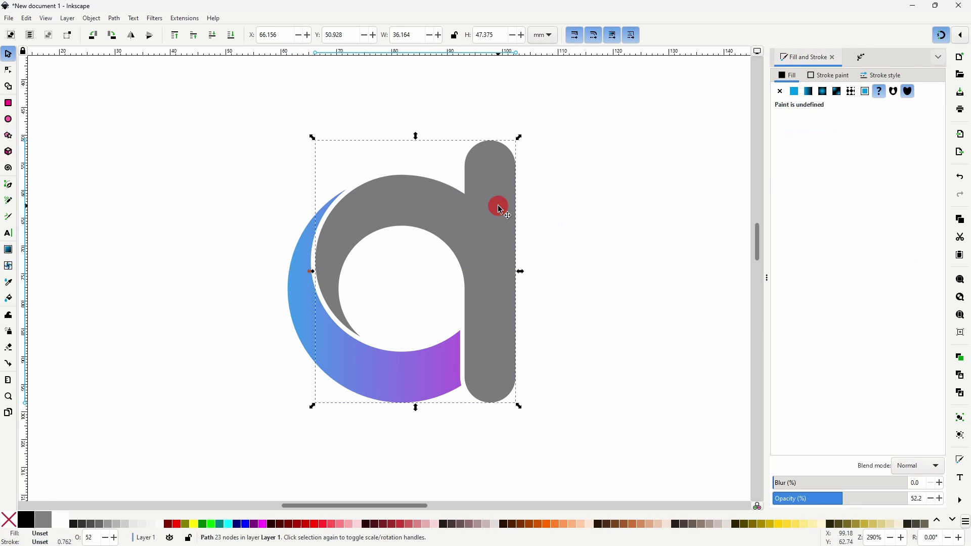
Step: Make the inner arc and stem fully opaque with the blue-purple gradient, reversed
left_click_drag(858, 502, 916, 502)
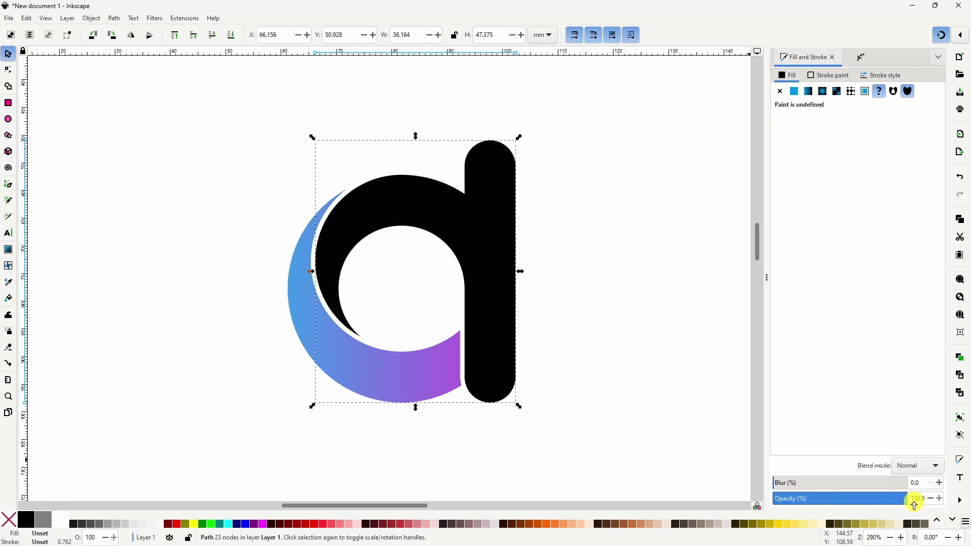
left_click_drag(677, 304, 744, 296)
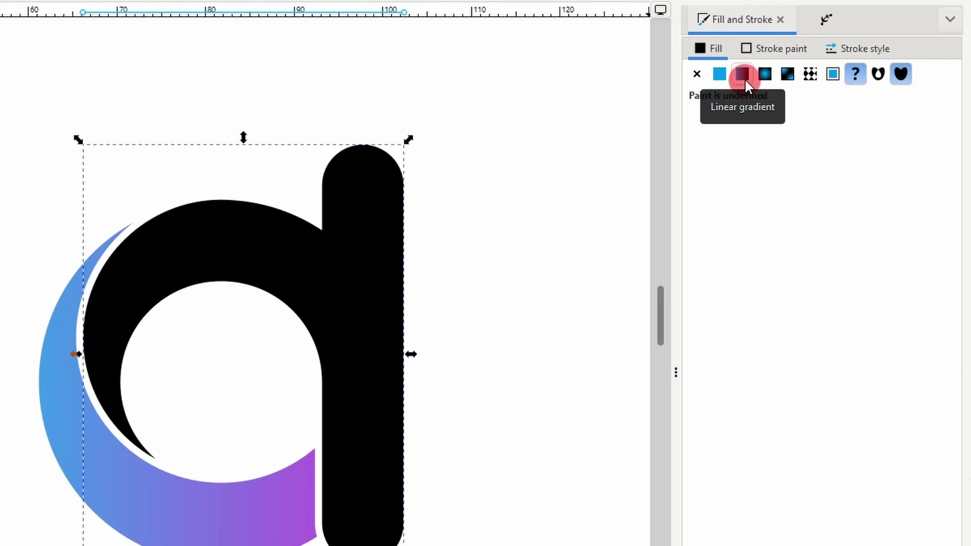
left_click(811, 95)
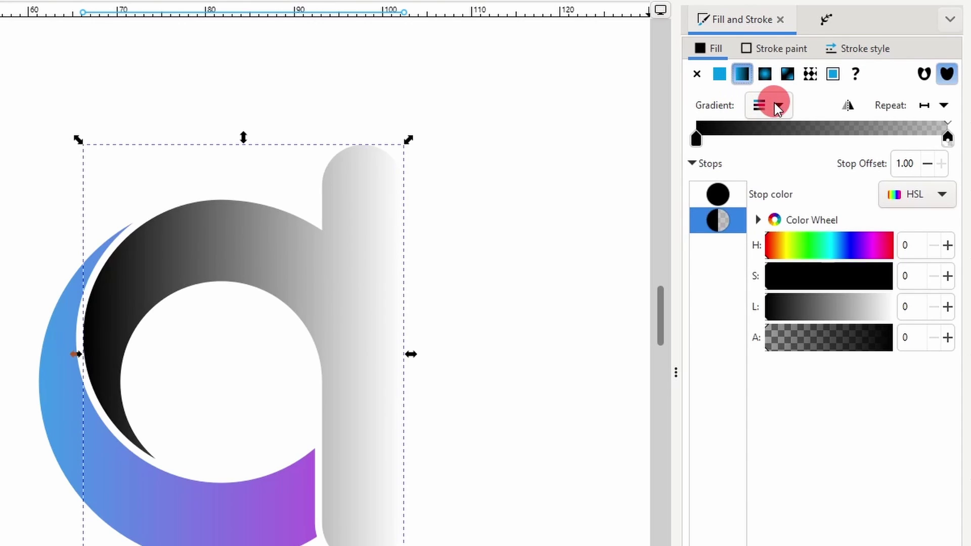
left_click(775, 102)
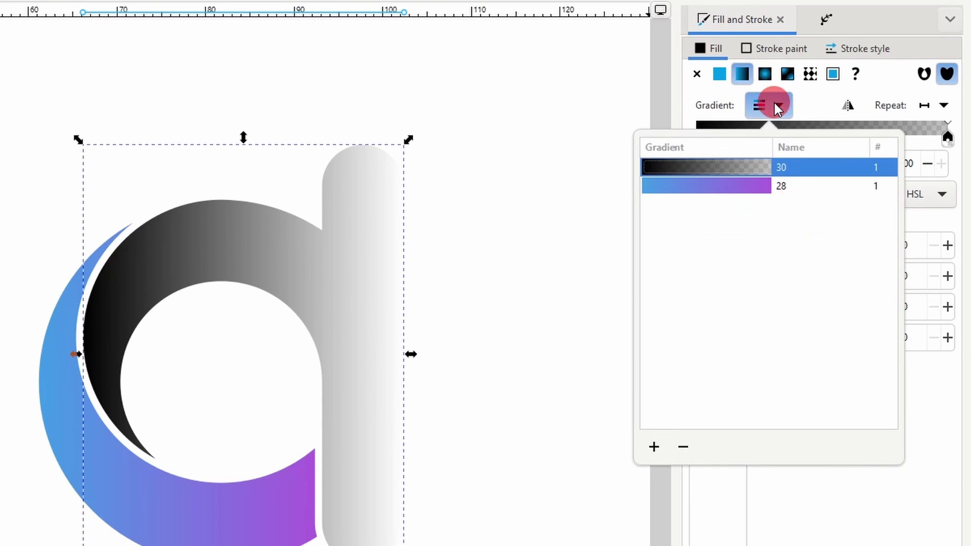
left_click(748, 190)
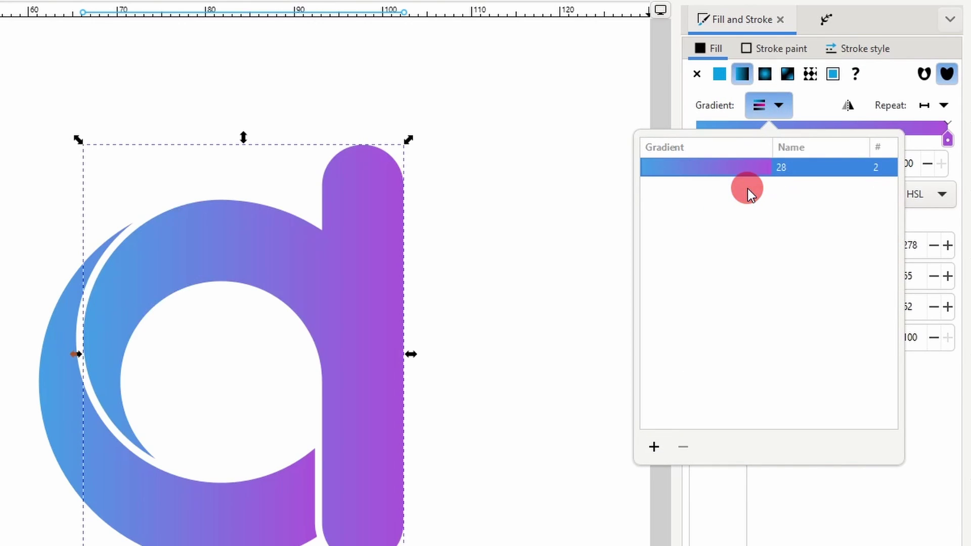
left_click(814, 102)
left_click(844, 104)
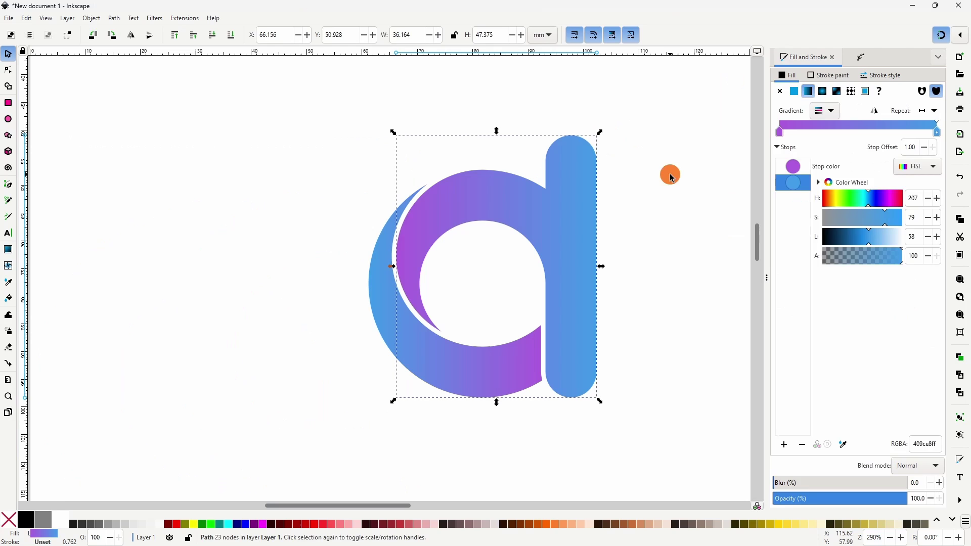
Step: Select the finished letter and move it to the left
left_click(538, 264)
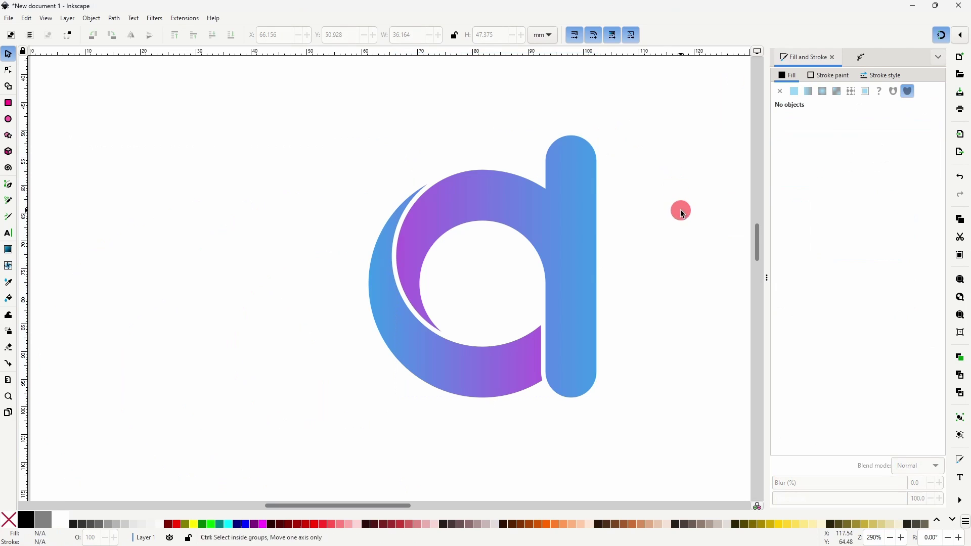
scroll(538, 265, "down", 1)
left_click_drag(681, 209, 514, 211)
left_click_drag(282, 132, 507, 344)
left_click_drag(470, 305, 313, 286)
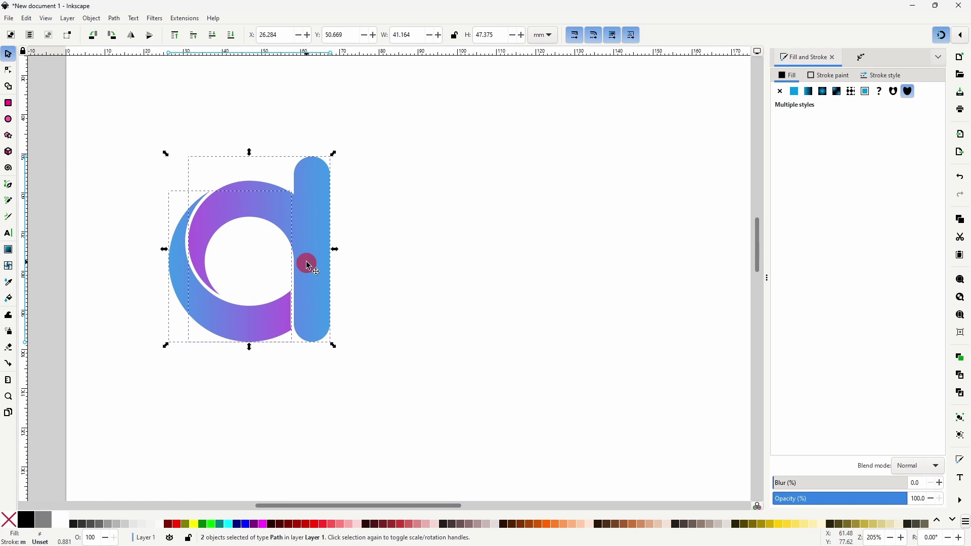
Step: Duplicate the letter, flip the copy horizontally, and place it beside the original
right_click(313, 211)
left_click(339, 256)
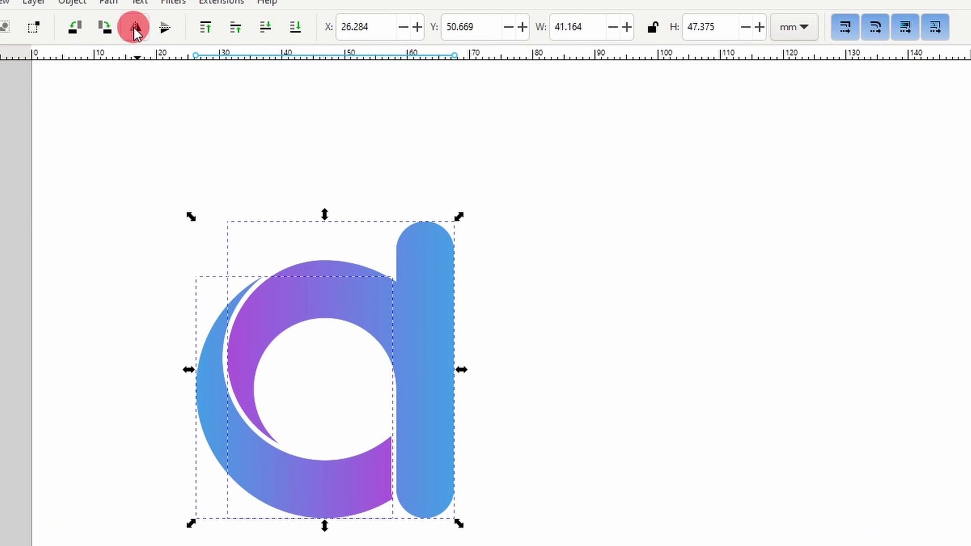
left_click(135, 28)
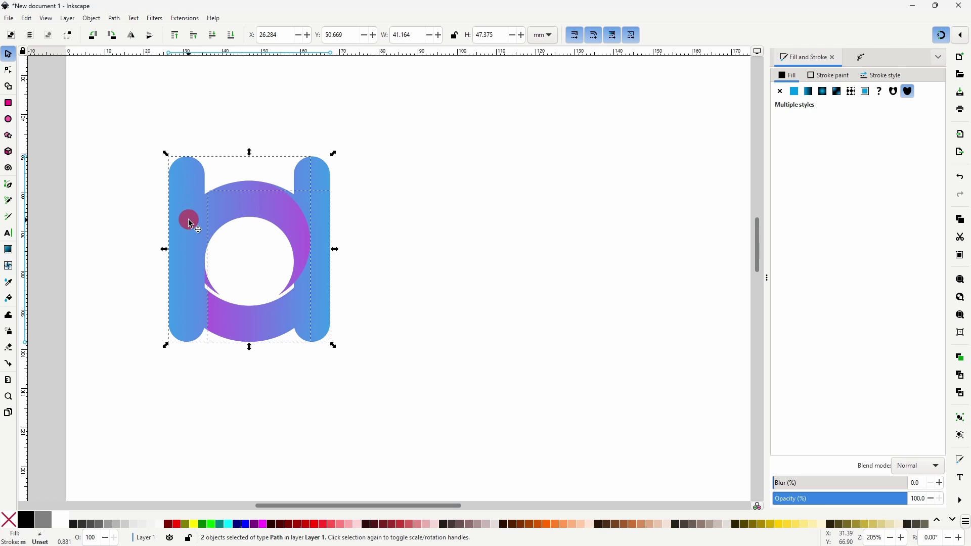
left_click_drag(188, 220, 378, 226)
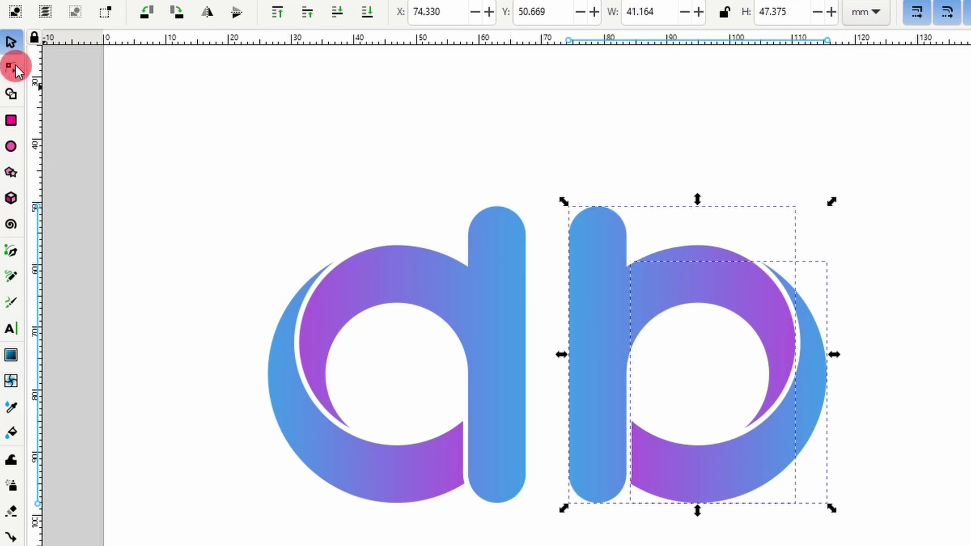
Step: Drag the copy's top stem nodes upward into a tall ascender forming a 'b'
left_click(8, 70)
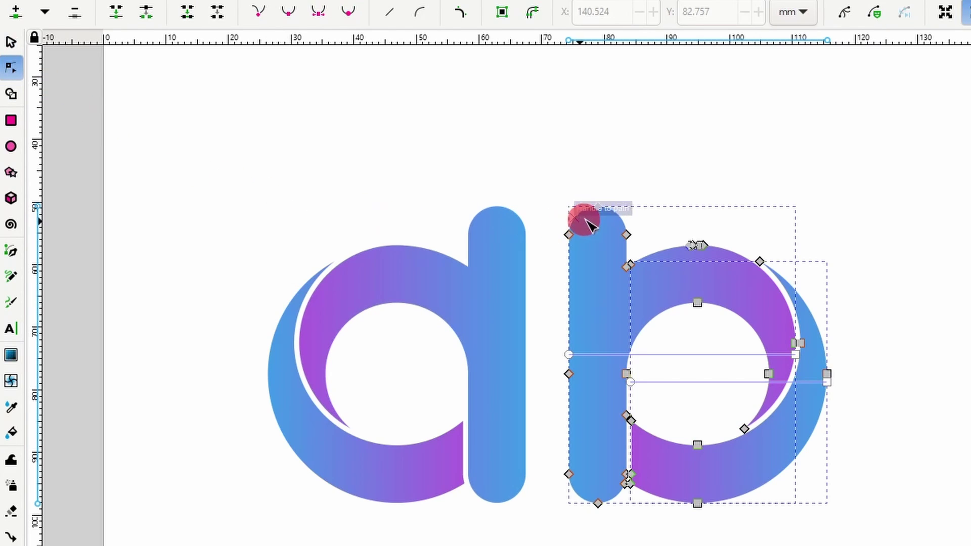
left_click_drag(555, 190, 648, 250)
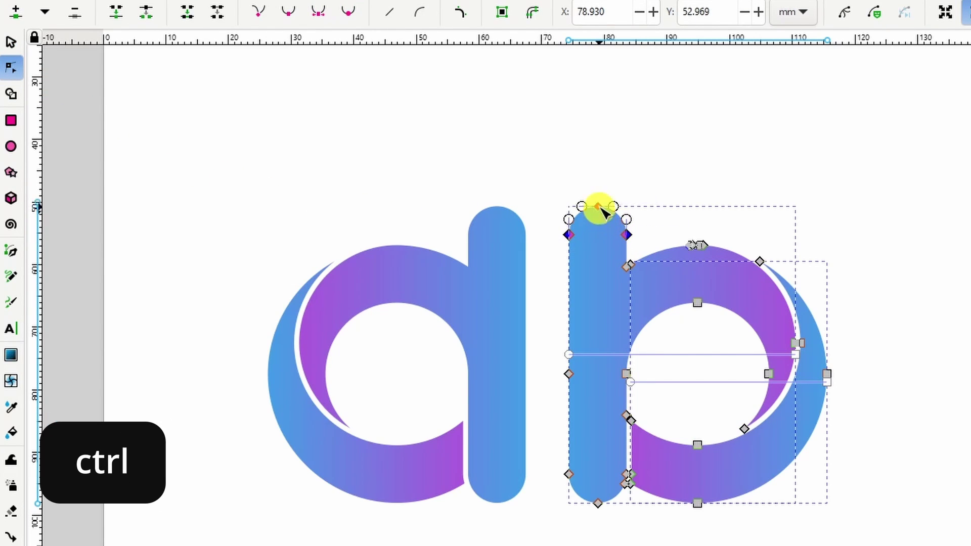
left_click_drag(598, 206, 600, 101)
left_click(834, 168)
left_click(834, 169)
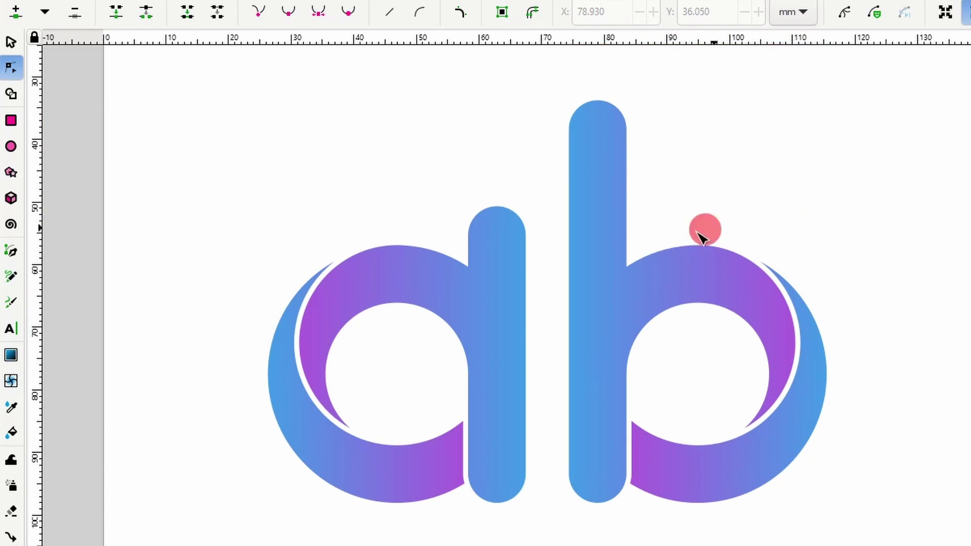
Step: Duplicate the letter 'a' and move the copy right as a third letter
left_click(13, 40)
left_click_drag(212, 168, 553, 526)
right_click(490, 423)
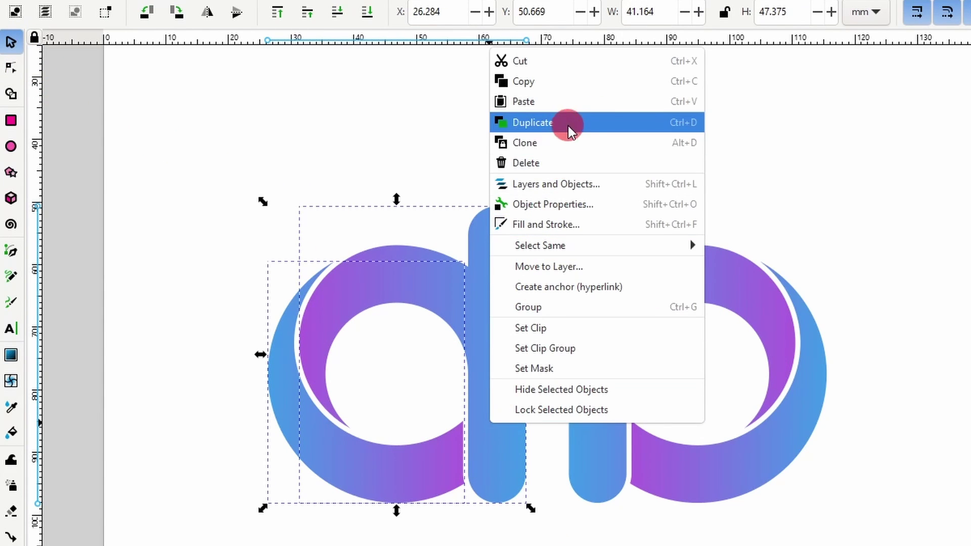
left_click(566, 122)
left_click_drag(487, 336, 970, 369)
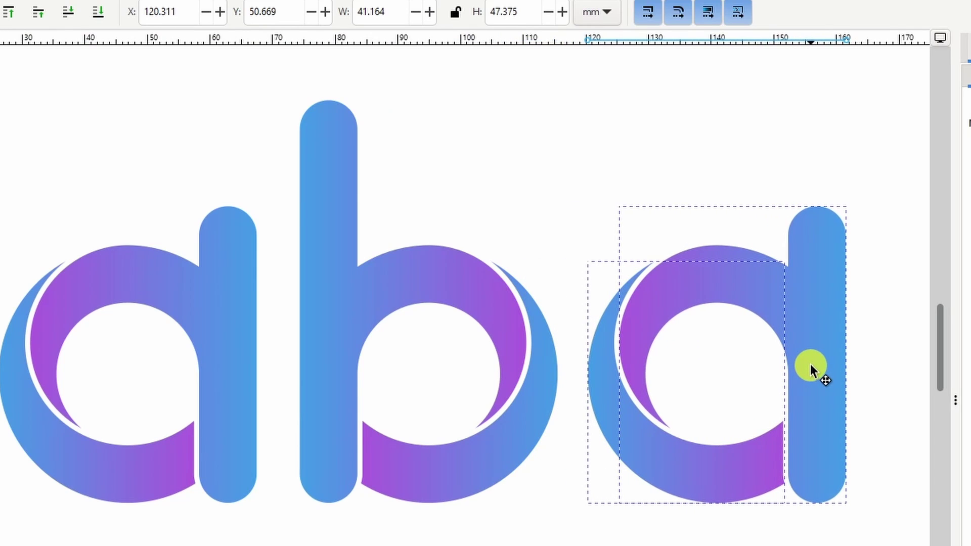
left_click_drag(810, 365, 808, 369)
scroll(787, 379, "right", 2)
left_click(833, 329)
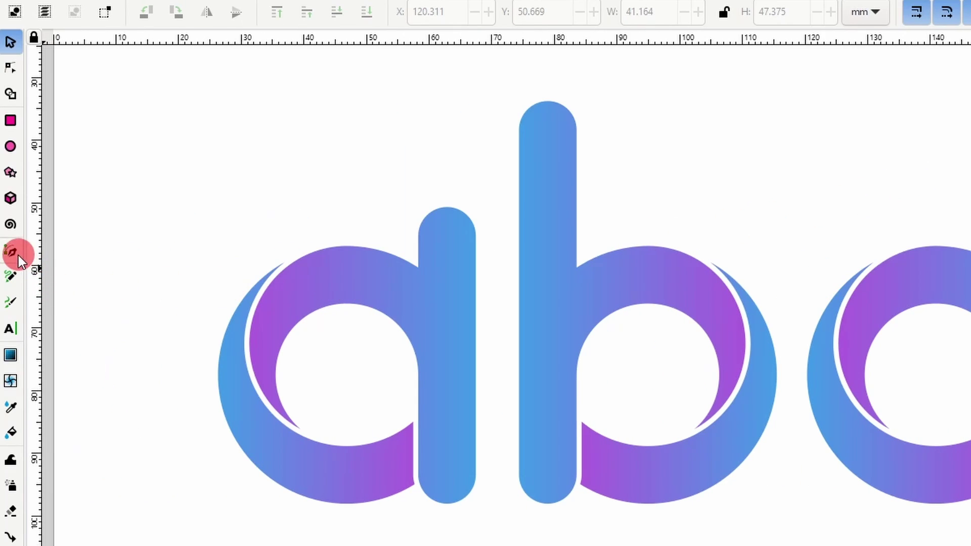
Step: Draw a closed six-corner polygon with the Pen tool over the third letter's right half
left_click(18, 256)
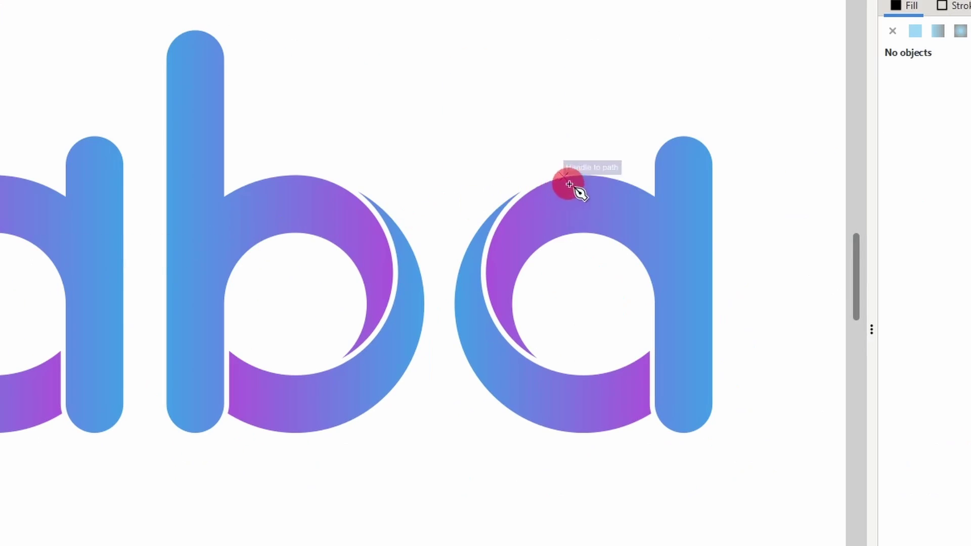
left_click(585, 176)
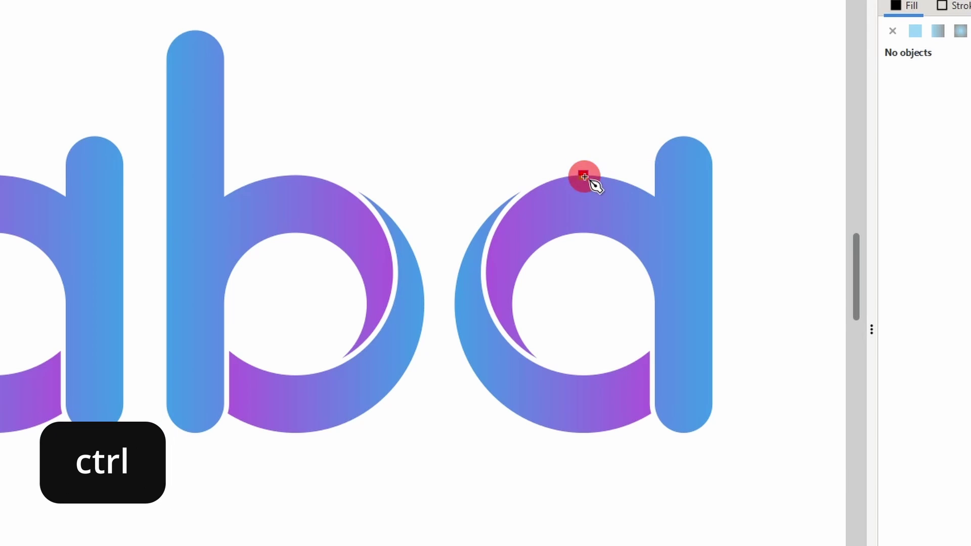
mouse_move(577, 428)
left_mouse_down()
mouse_move(553, 460)
mouse_move(581, 487)
left_mouse_up()
left_click(581, 486)
left_click(754, 497)
left_click(785, 235)
left_click(730, 80)
left_click(584, 130)
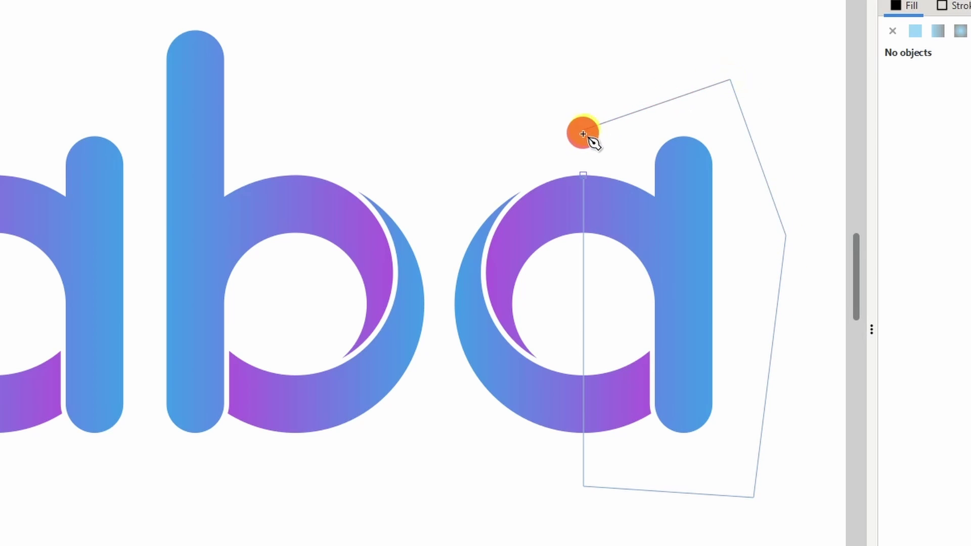
left_click(584, 173)
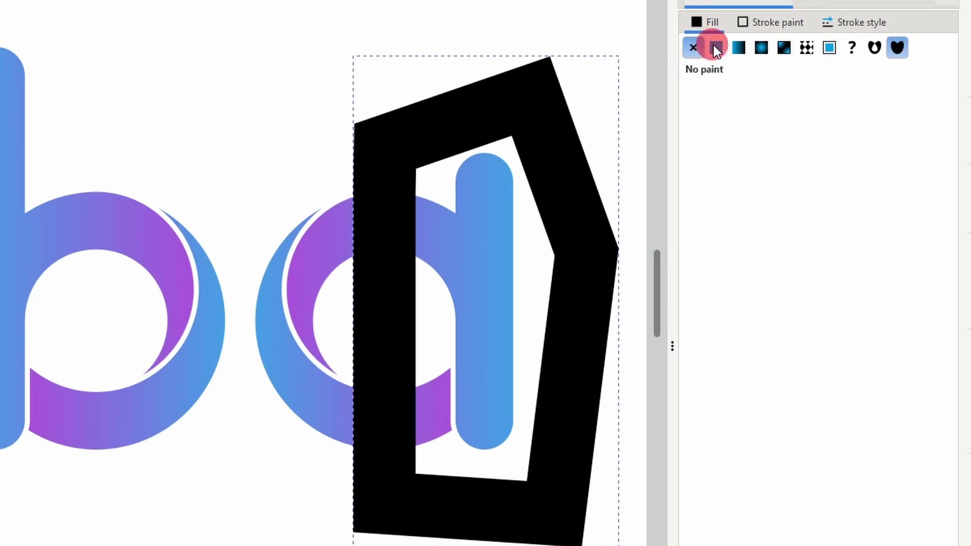
Step: Give the polygon a flat black fill and no stroke
left_click(716, 47)
left_click(747, 22)
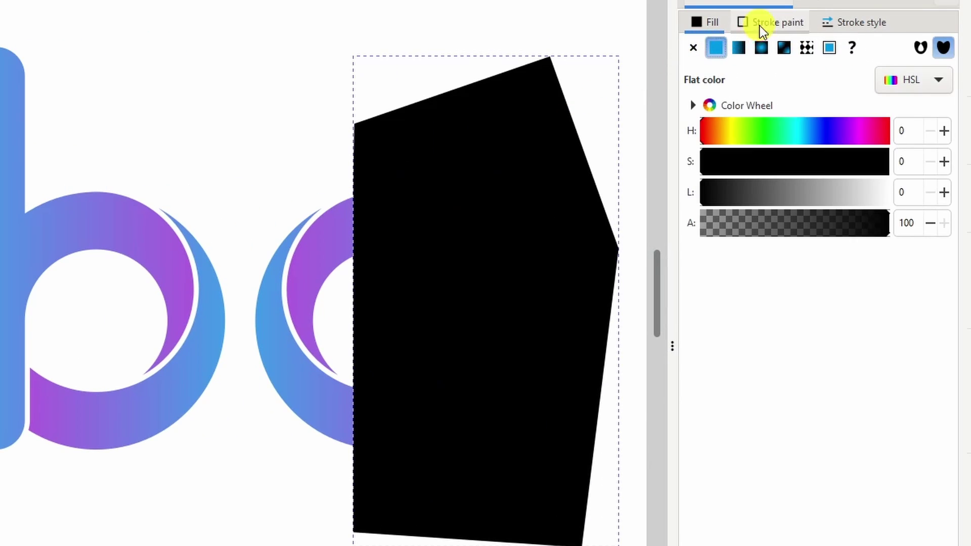
left_click(716, 46)
left_click(695, 47)
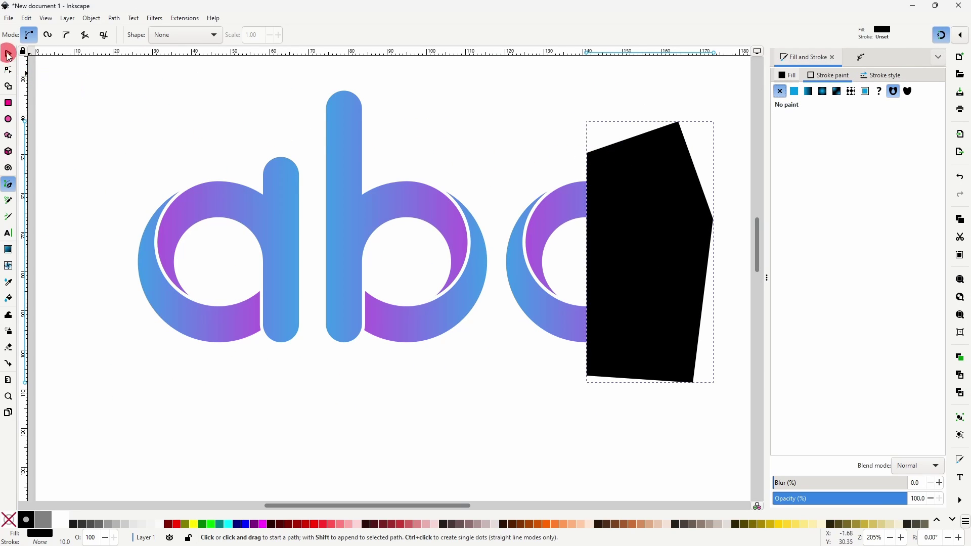
left_click(9, 54)
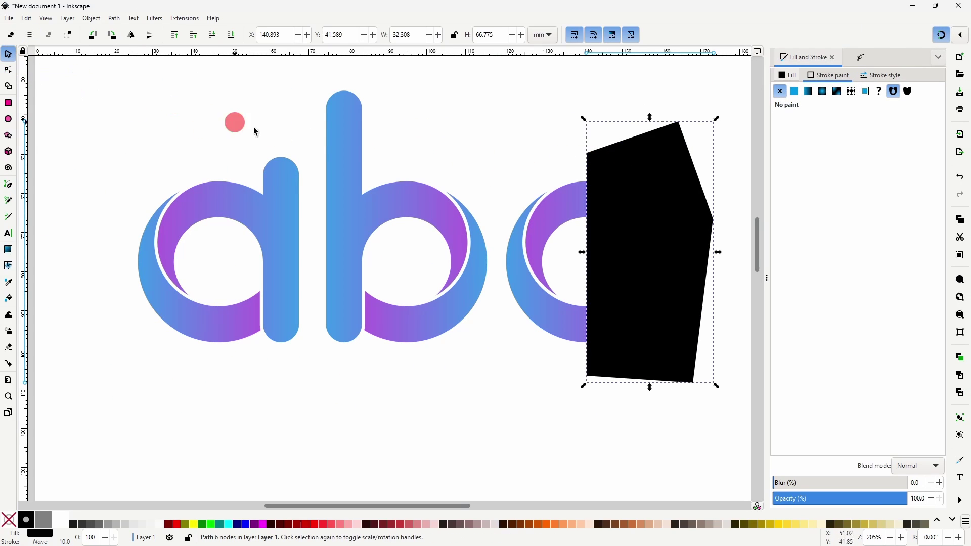
Step: Flatten the third letter with the black polygon to trim away its right side
left_click_drag(495, 106, 723, 418)
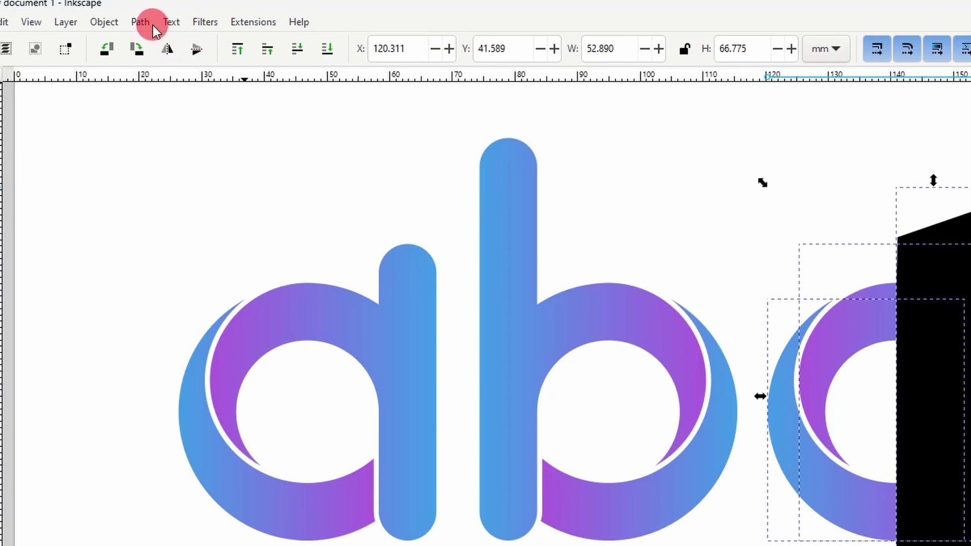
left_click(114, 19)
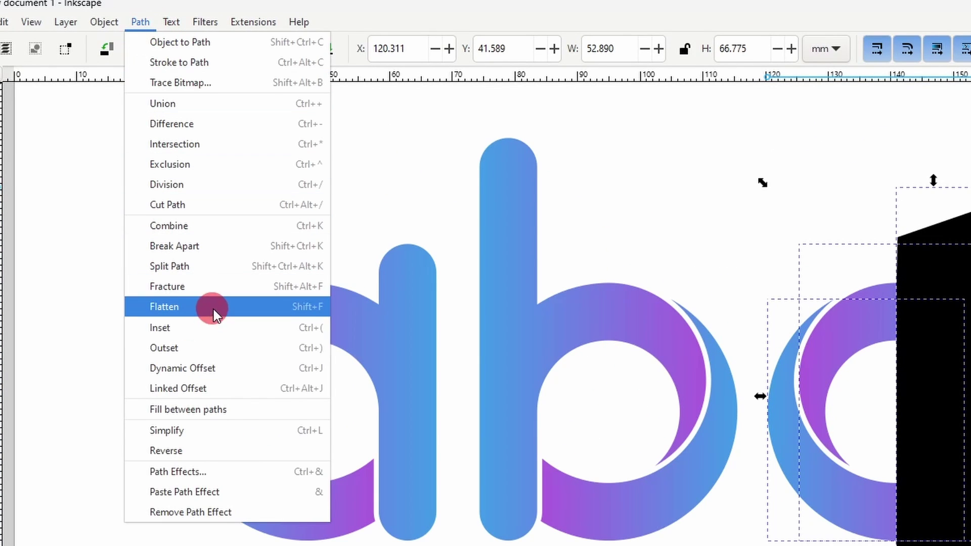
left_click(198, 307)
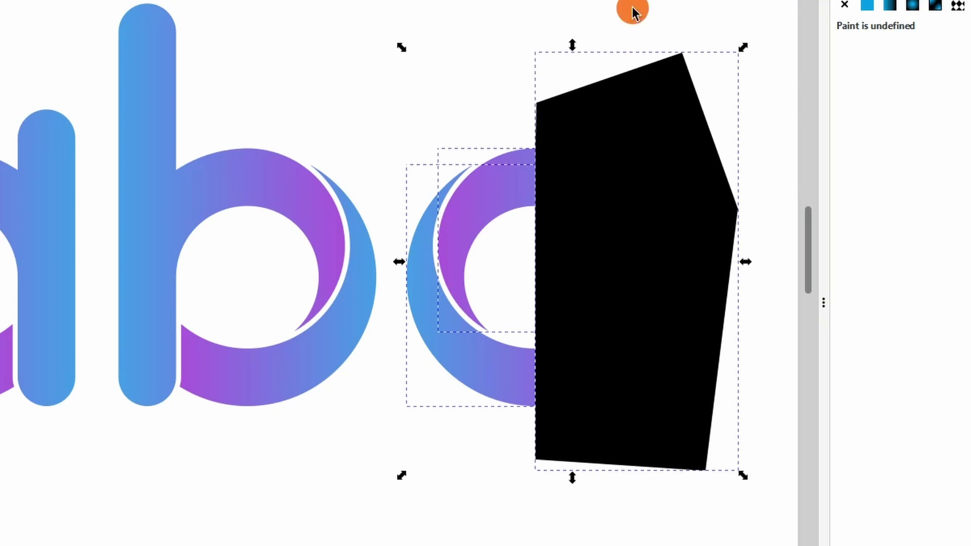
Step: Delete the black cutting polygon so the open c is revealed
left_click(632, 11)
left_click(630, 108)
left_click_drag(632, 123, 665, 127)
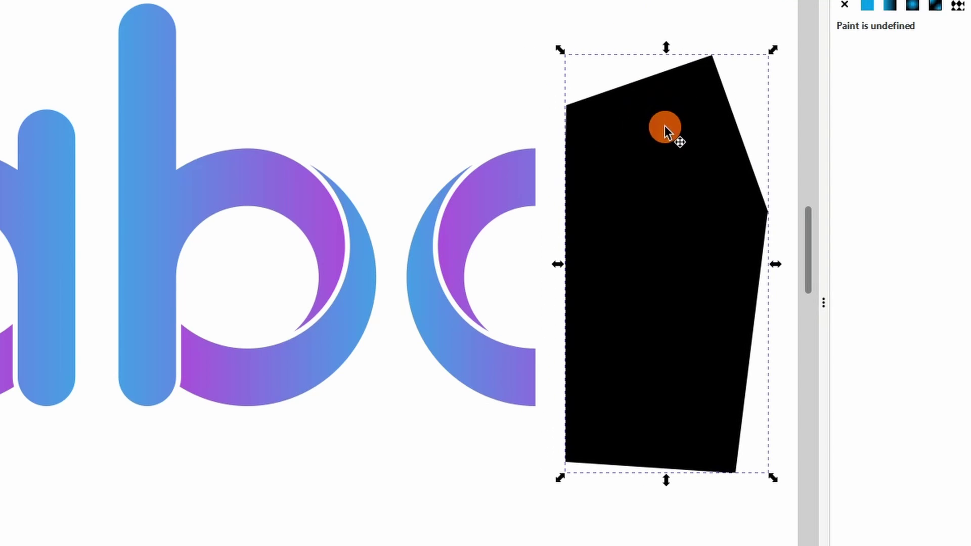
key("Delete")
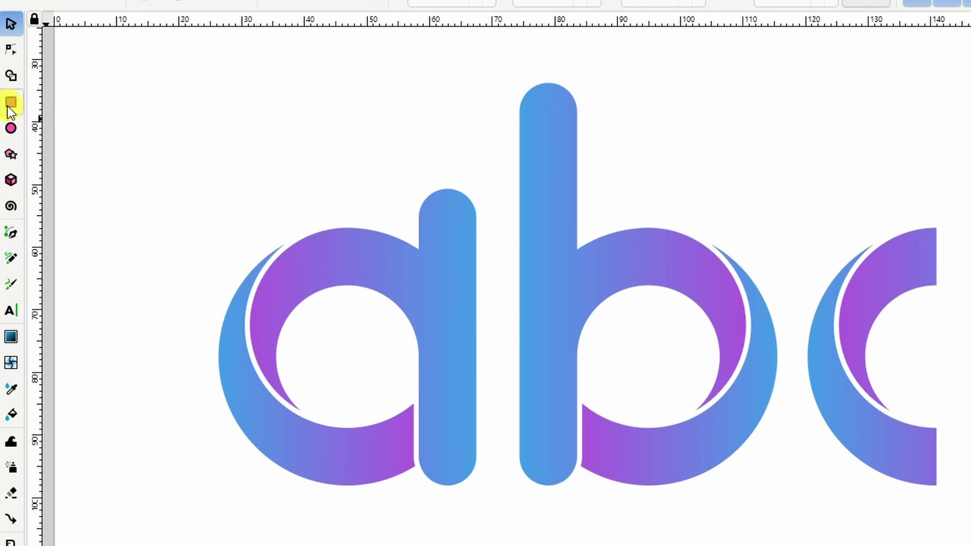
Step: Draw a black rectangle extending rightward from the c's top end
left_click(12, 102)
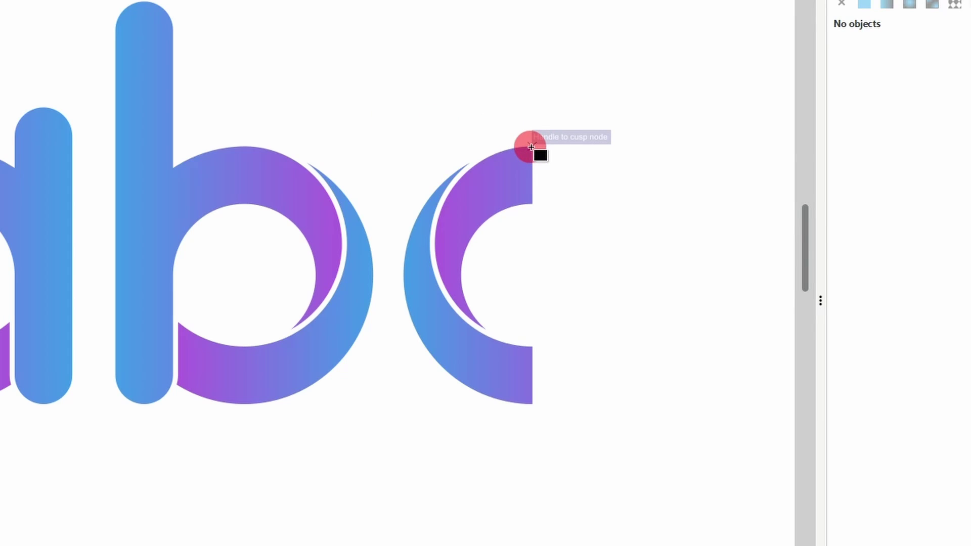
left_click_drag(531, 147, 613, 204)
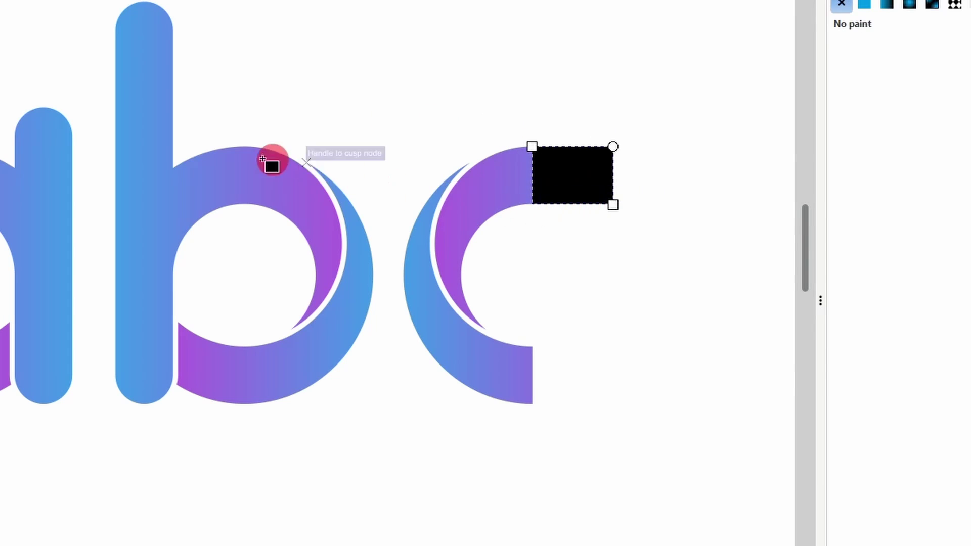
key("s")
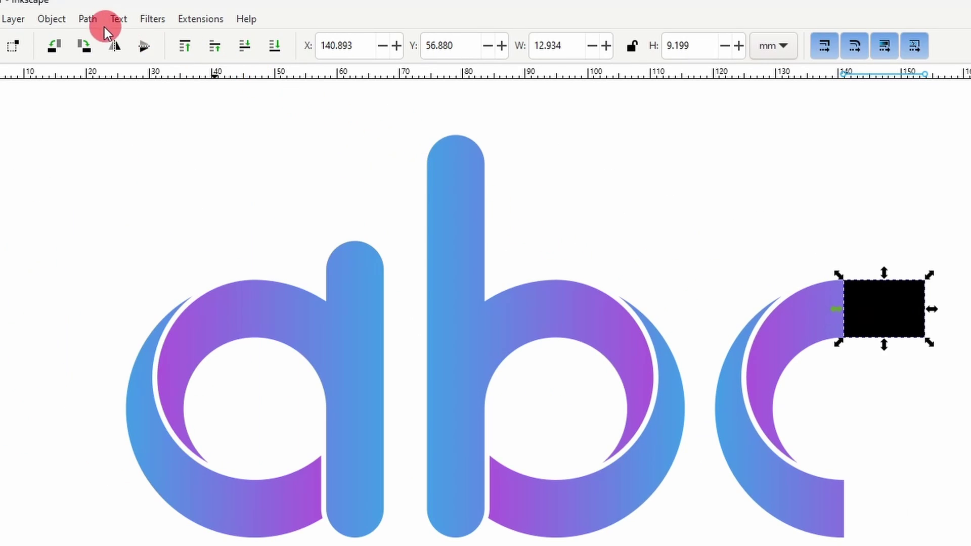
Step: Convert the rectangle to a path and round its right end into a semicircular cap
left_click(95, 24)
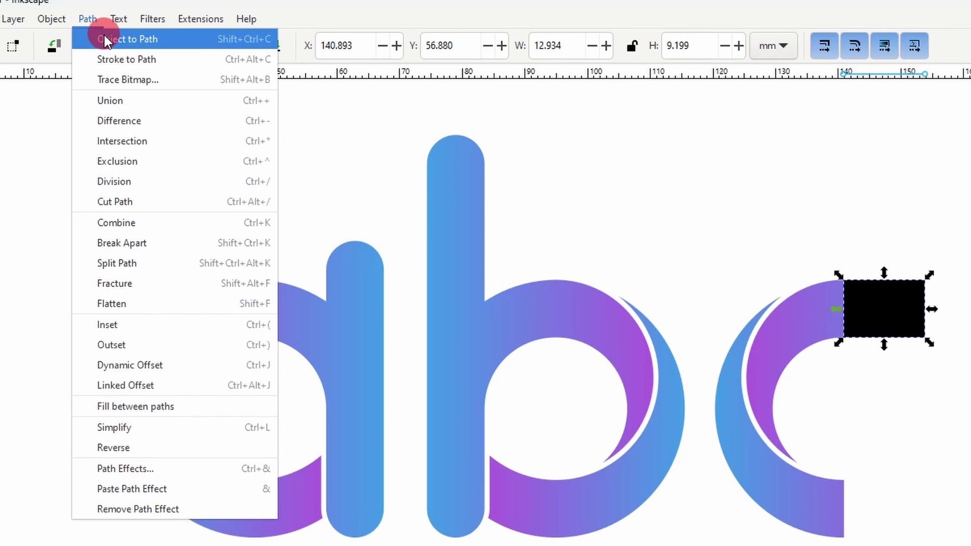
left_click(104, 35)
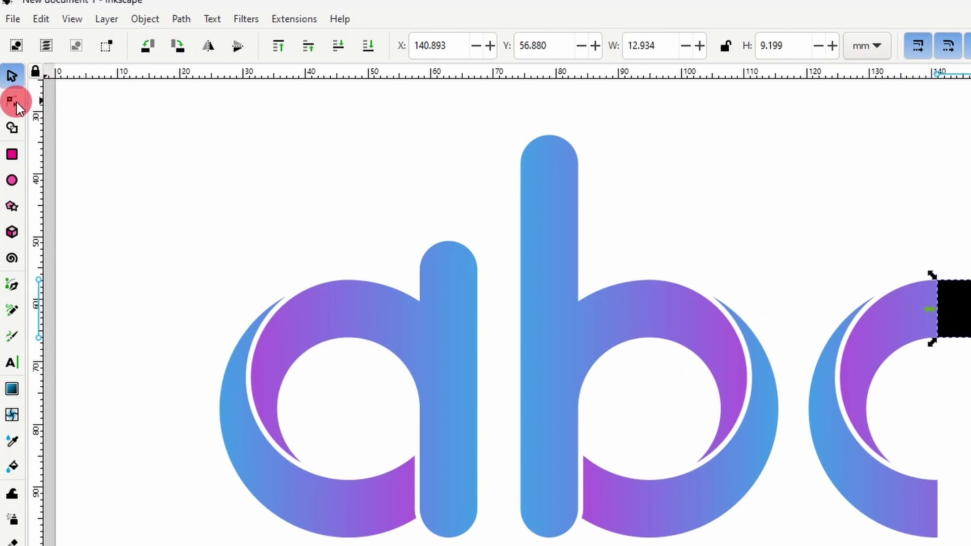
left_click(16, 102)
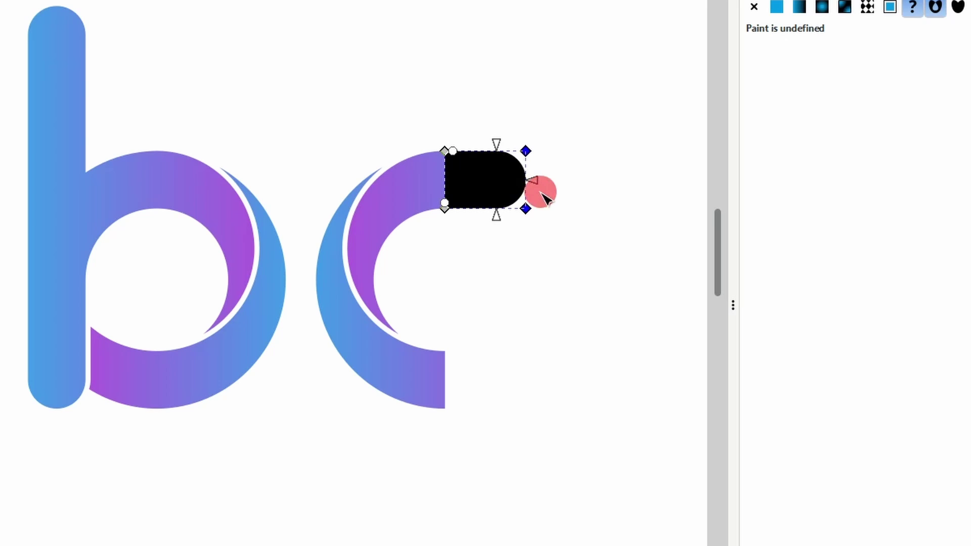
left_click(443, 118)
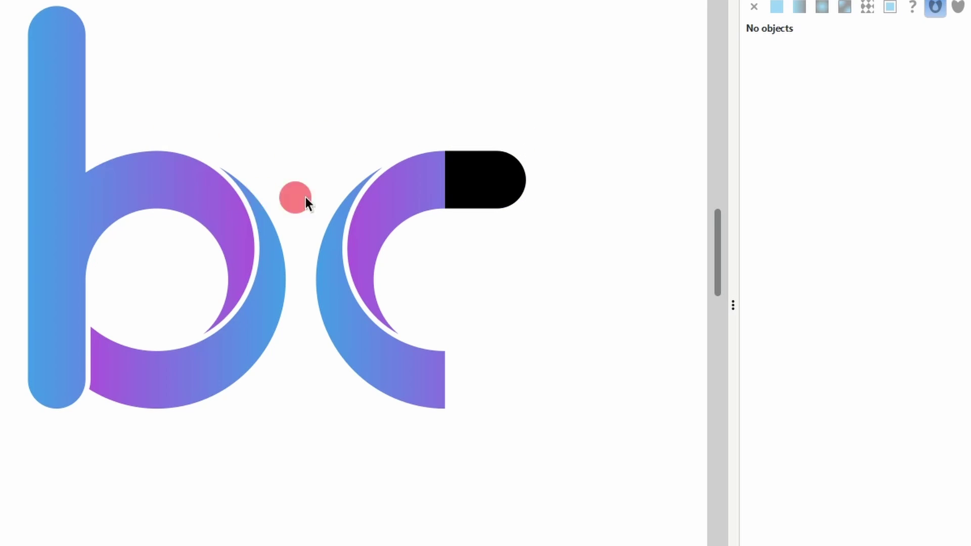
Step: Duplicate the rounded cap and place the copy at the c's bottom end
right_click(484, 170)
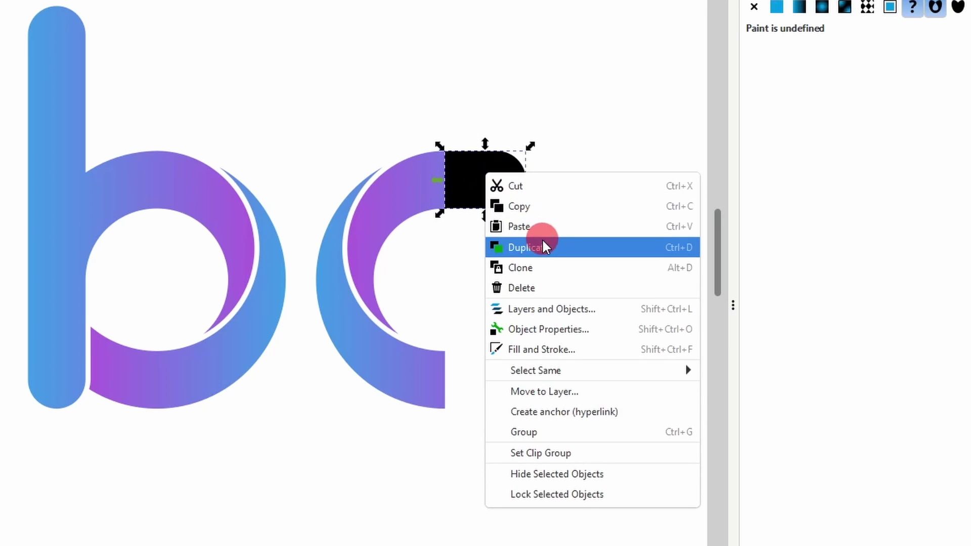
left_click(540, 239)
left_click_drag(488, 180, 490, 380)
left_click(470, 302)
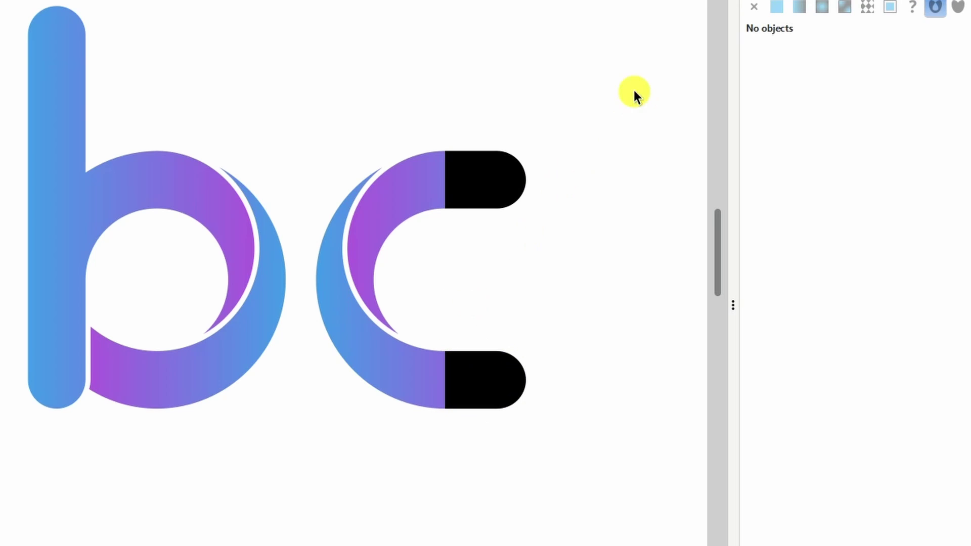
Step: Merge the c and both end caps into one gradient shape with Shape Builder
left_click_drag(632, 93, 289, 445)
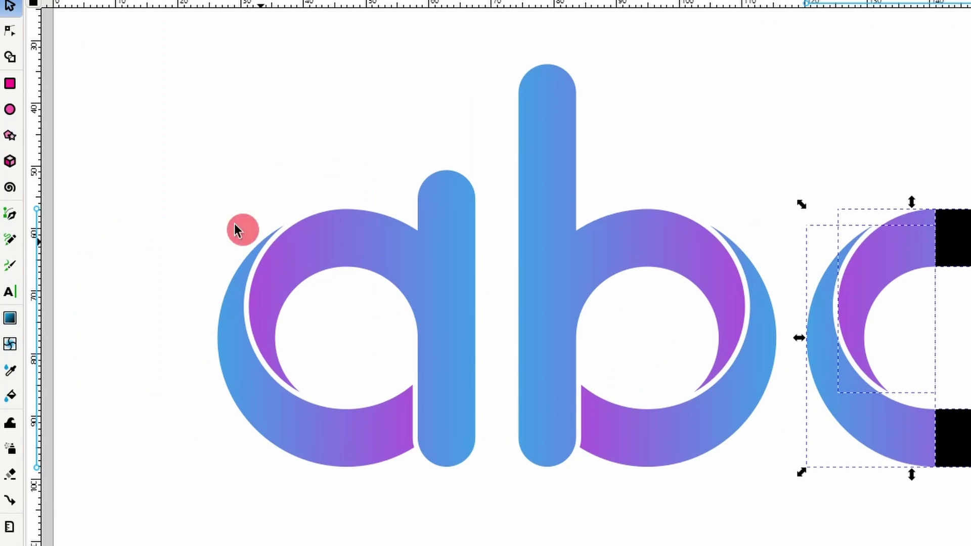
left_click(10, 56)
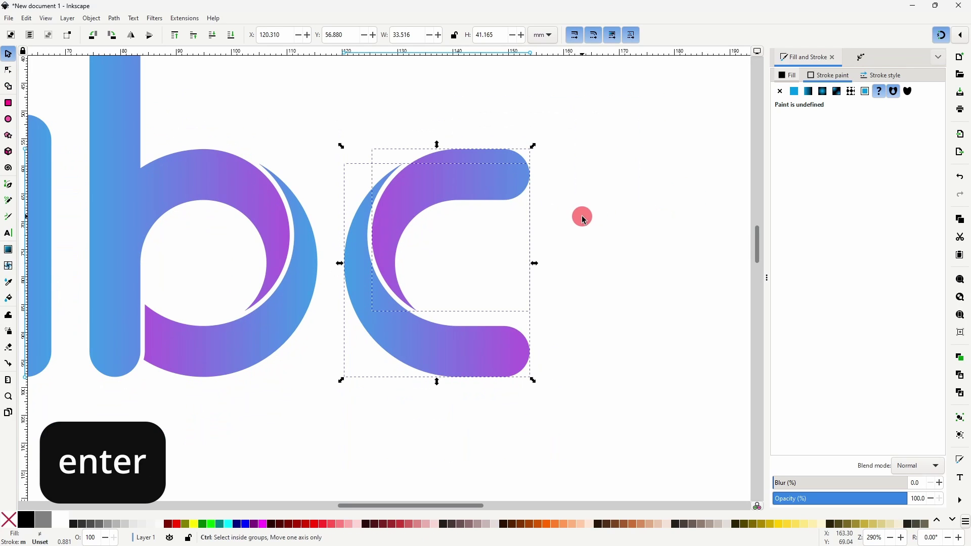
scroll(584, 219, "down", 3)
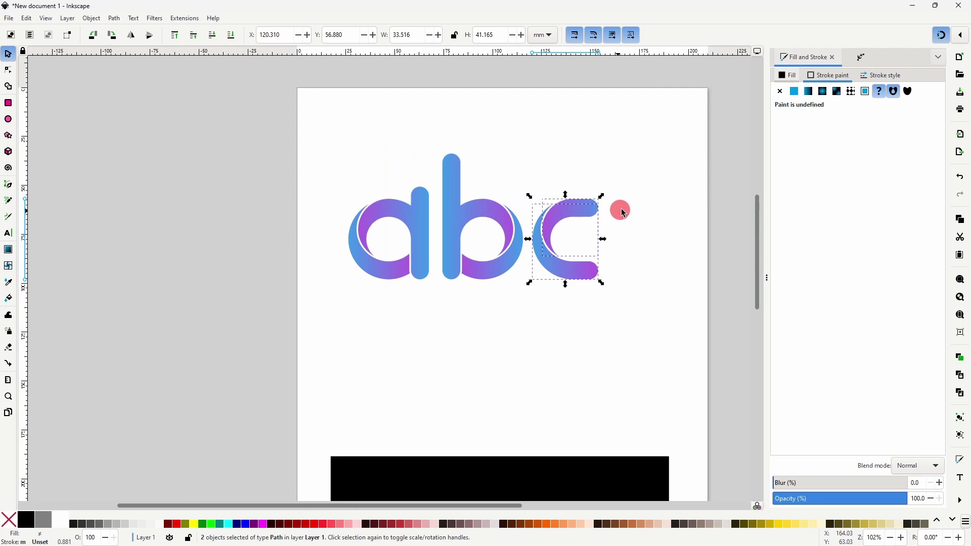
Step: Place all six 'abc' letter pieces centred on the black 172.793 × 94.616 mm background rectangle
left_click(627, 212)
left_click_drag(324, 138, 651, 325)
left_click_drag(520, 264, 549, 278)
left_click_drag(527, 469, 536, 144)
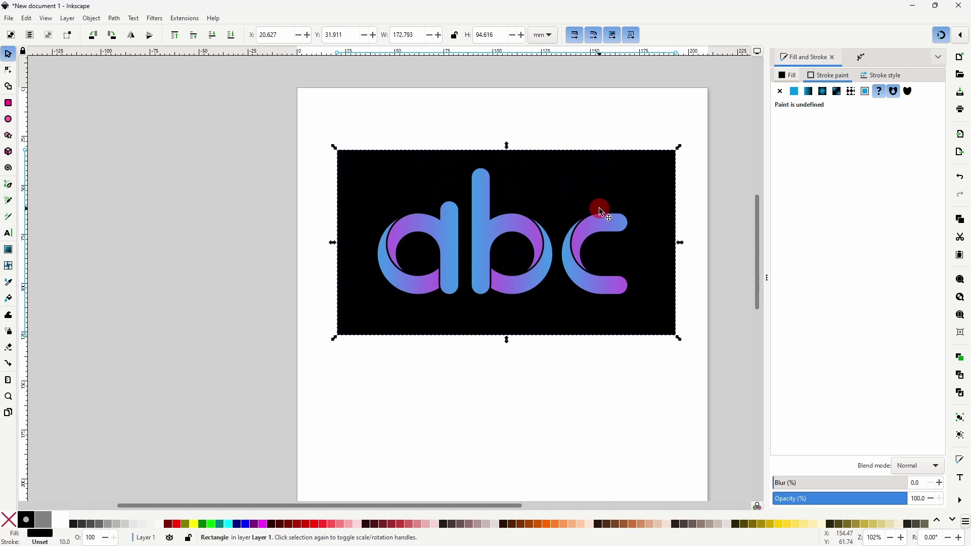
scroll(551, 223, "up", 1)
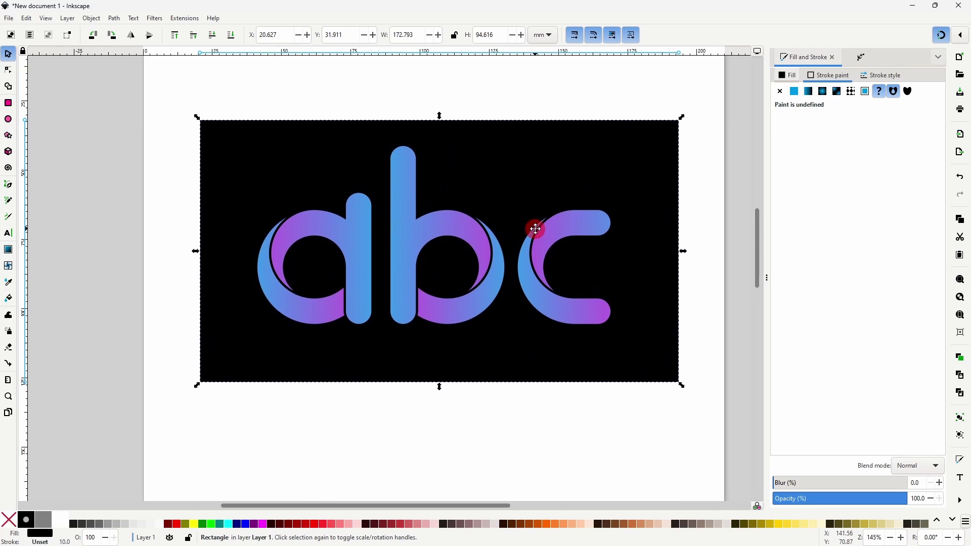